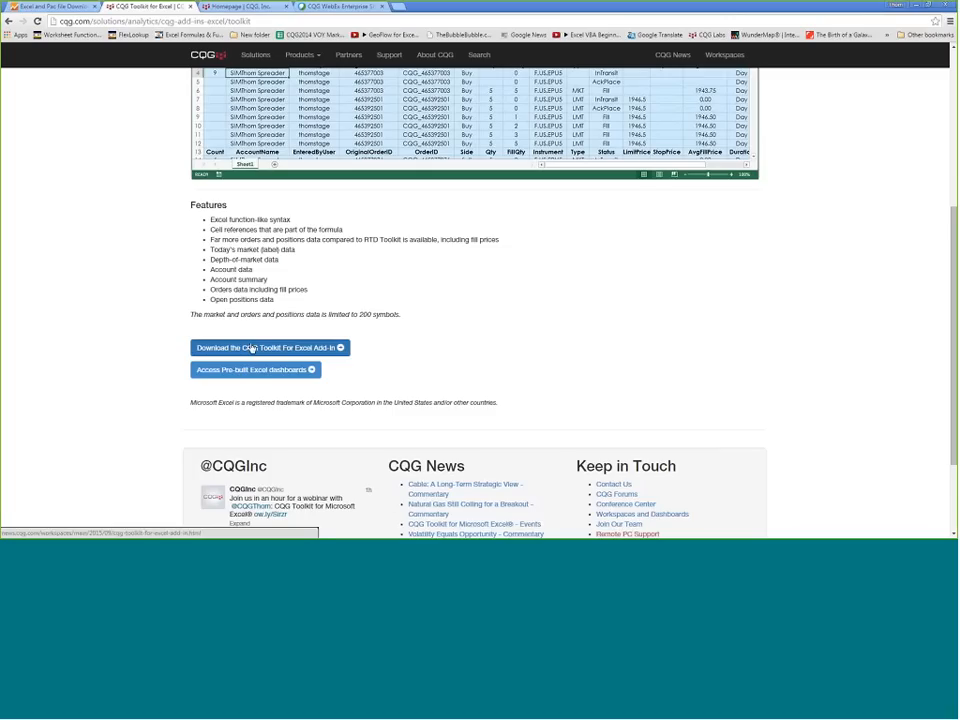
Step: Compare the CQG toolkits, then open the homepage's CQG, RTD, and Excel article listing
{"action": "scroll", "coordinate": [126, 229], "scroll_direction": "up", "scroll_amount": 5}
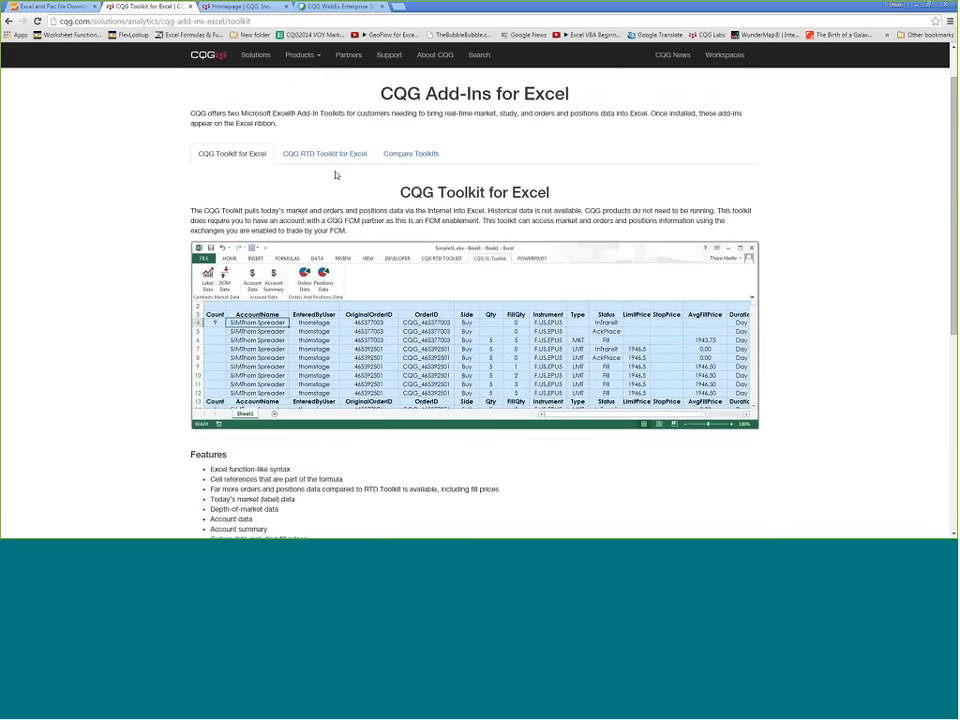
{"action": "left_click", "coordinate": [328, 157]}
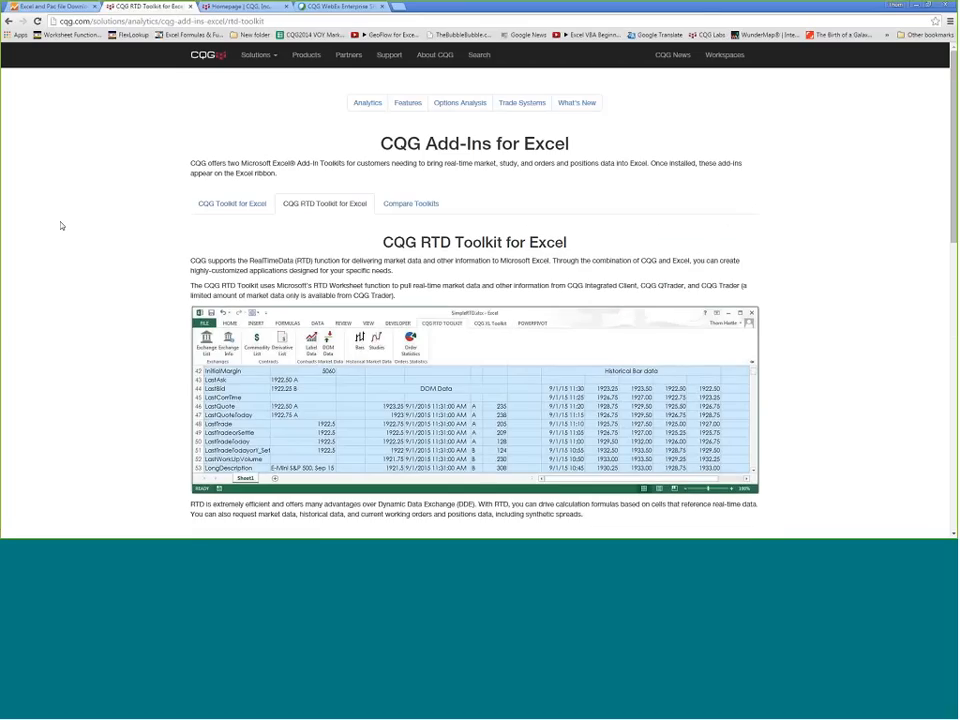
{"action": "left_click", "coordinate": [406, 213]}
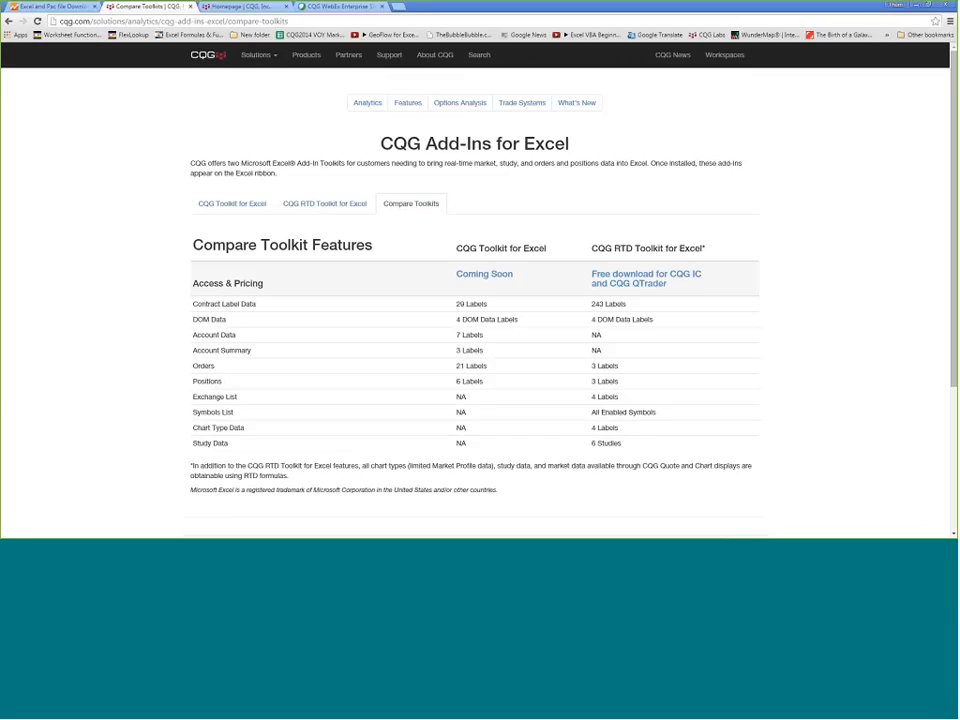
{"action": "left_click", "coordinate": [240, 8]}
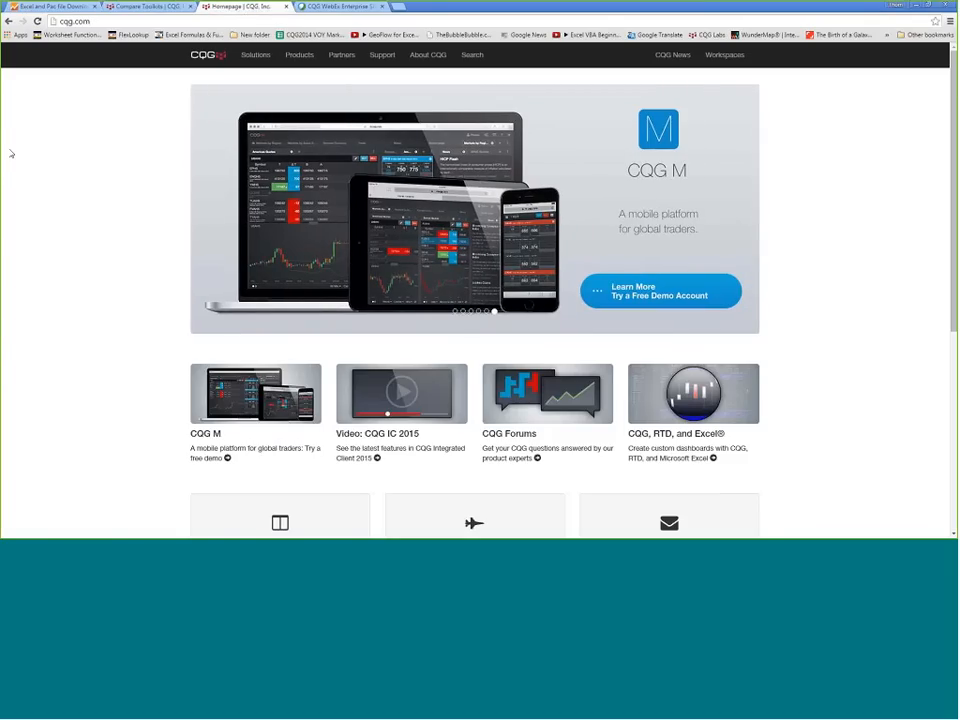
{"action": "left_click", "coordinate": [669, 439]}
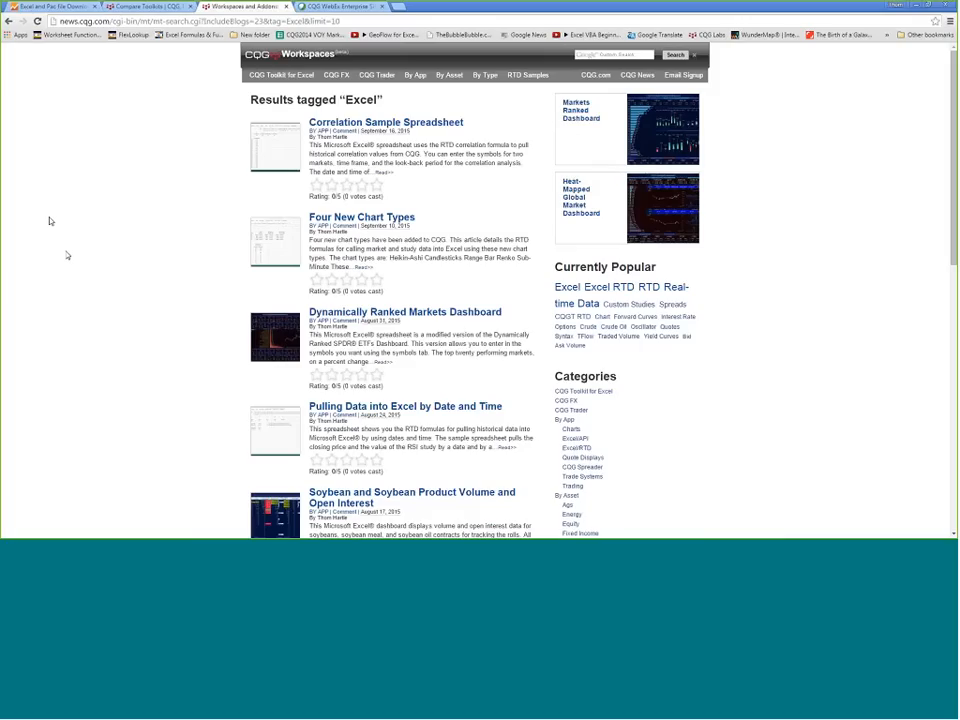
Step: Review the CQG Toolkit For Excel Add-In article and its sample screenshot, then minimize Chrome
{"action": "left_click", "coordinate": [277, 76]}
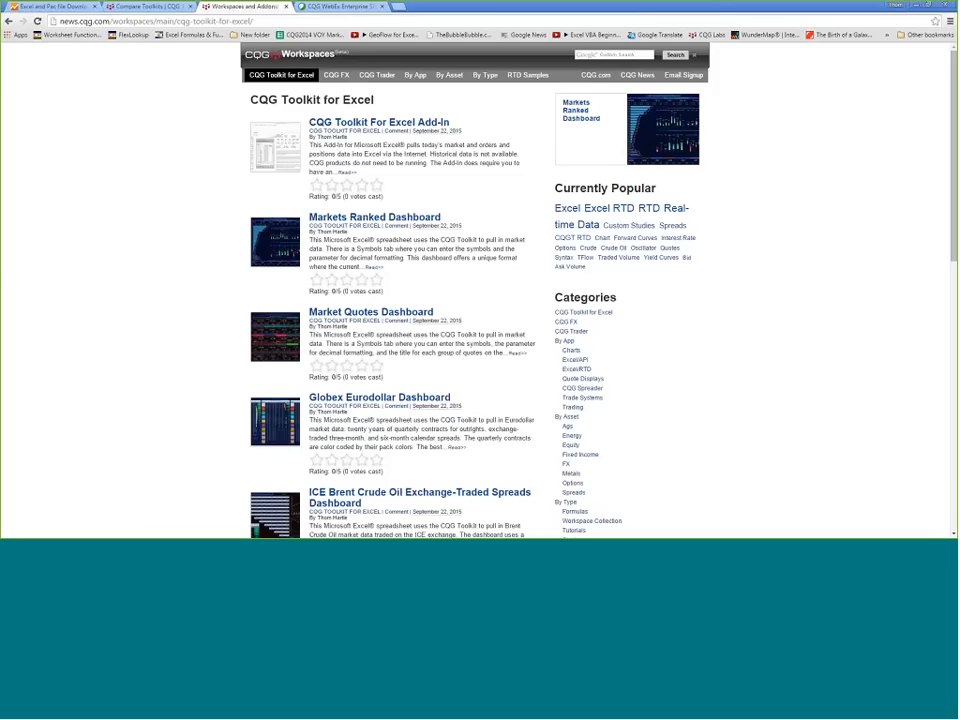
{"action": "left_click", "coordinate": [400, 122]}
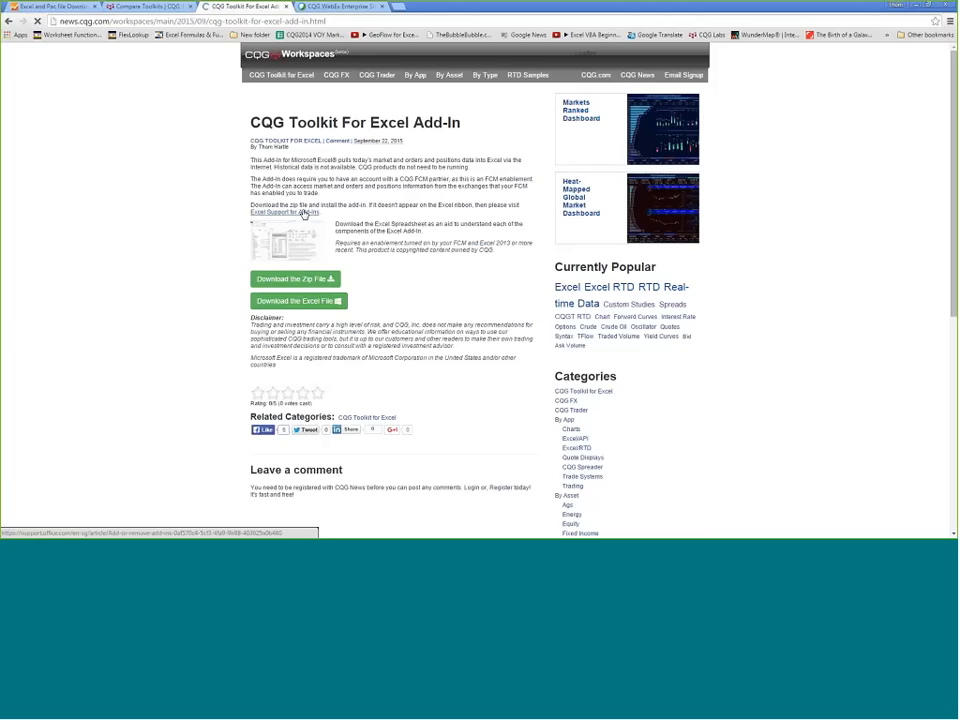
{"action": "left_click", "coordinate": [290, 241]}
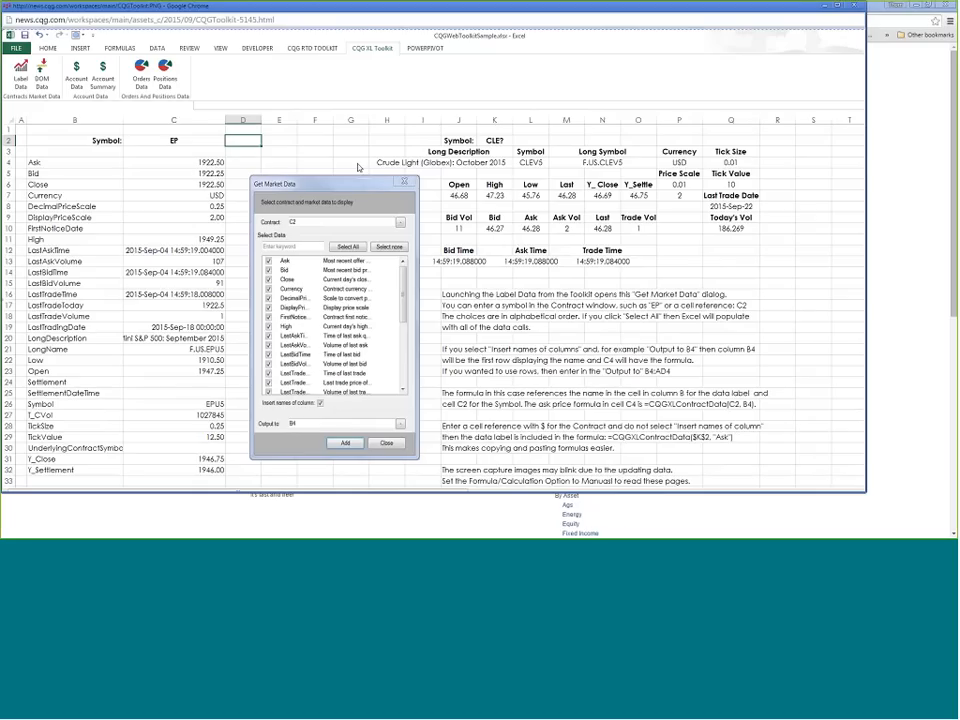
{"action": "left_click", "coordinate": [861, 11]}
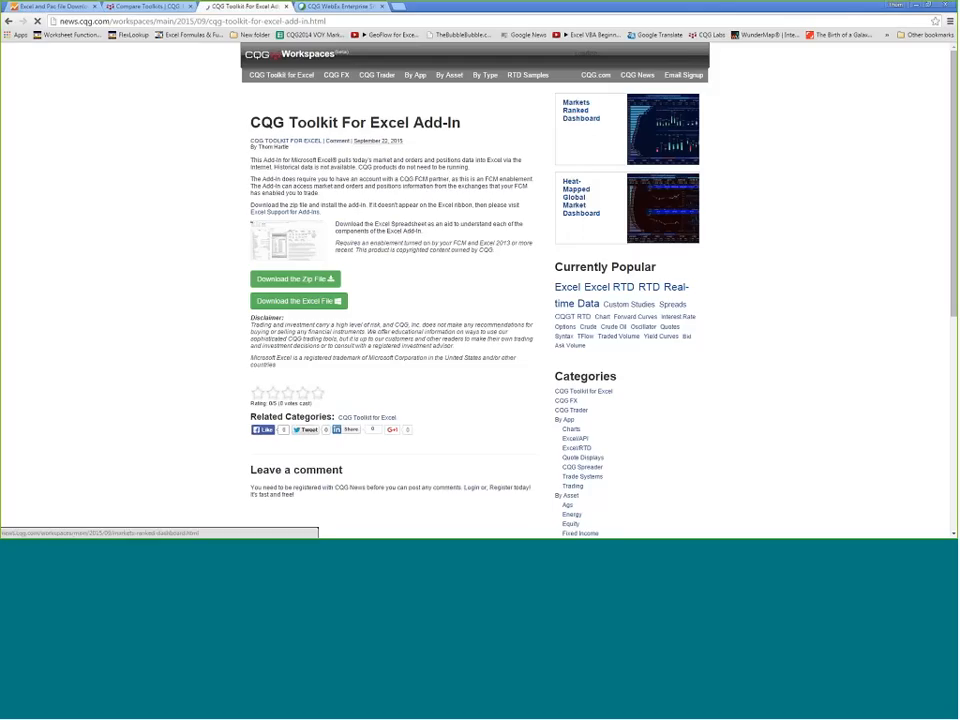
{"action": "left_click", "coordinate": [918, 5]}
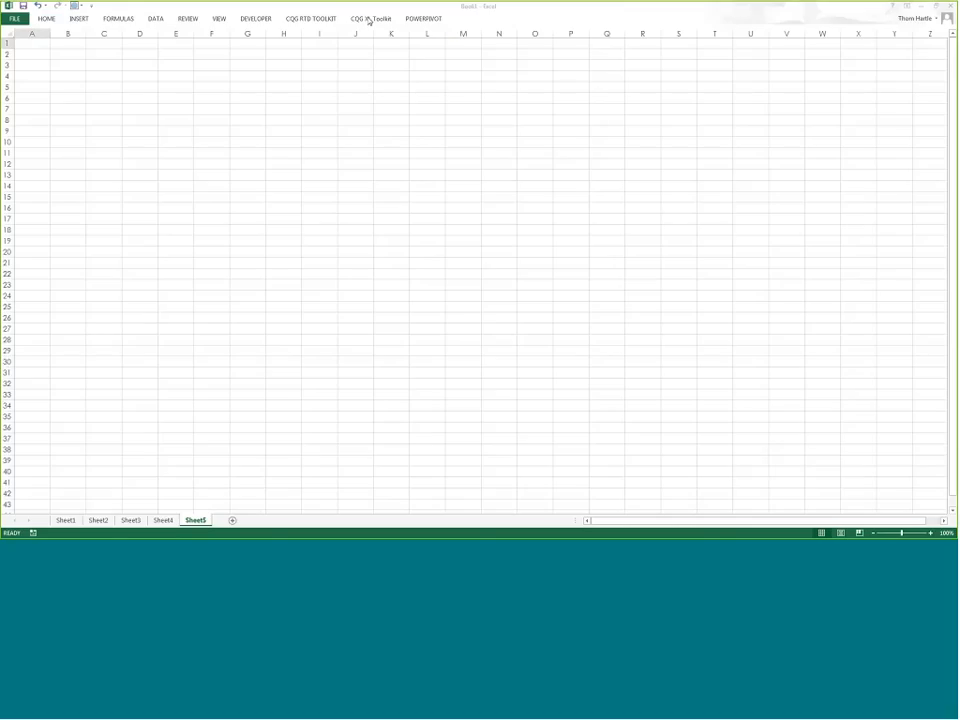
Step: Open Get Market Data from the CQG XL Toolkit ribbon's Label Data command
{"action": "left_click", "coordinate": [369, 19]}
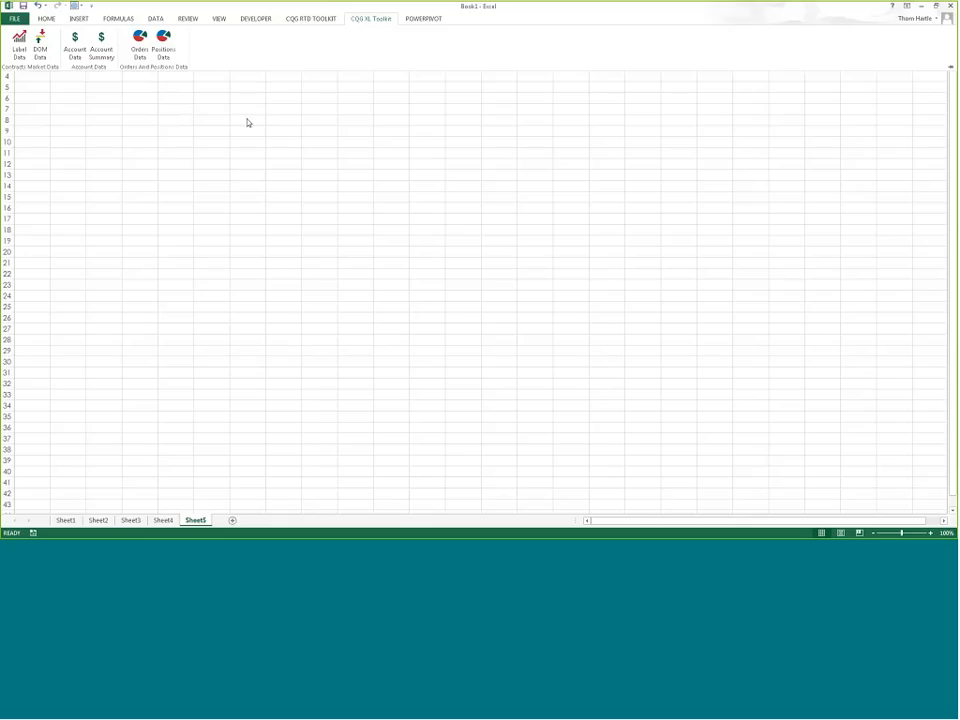
{"action": "left_click", "coordinate": [19, 42]}
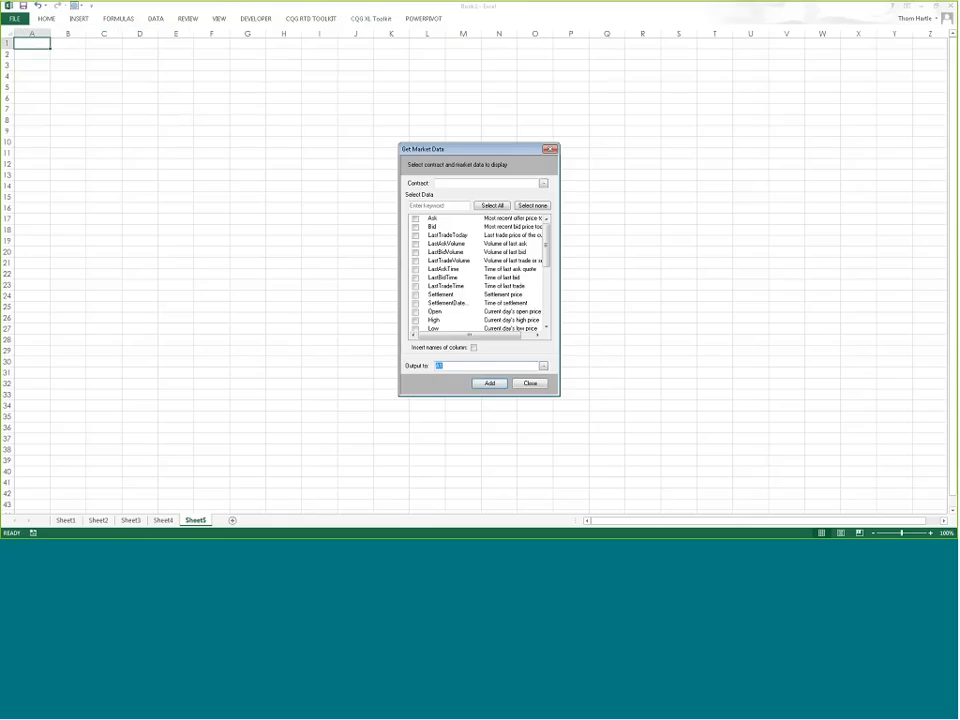
Step: Enter the symbol EP in cell A1
{"action": "left_click", "coordinate": [32, 42]}
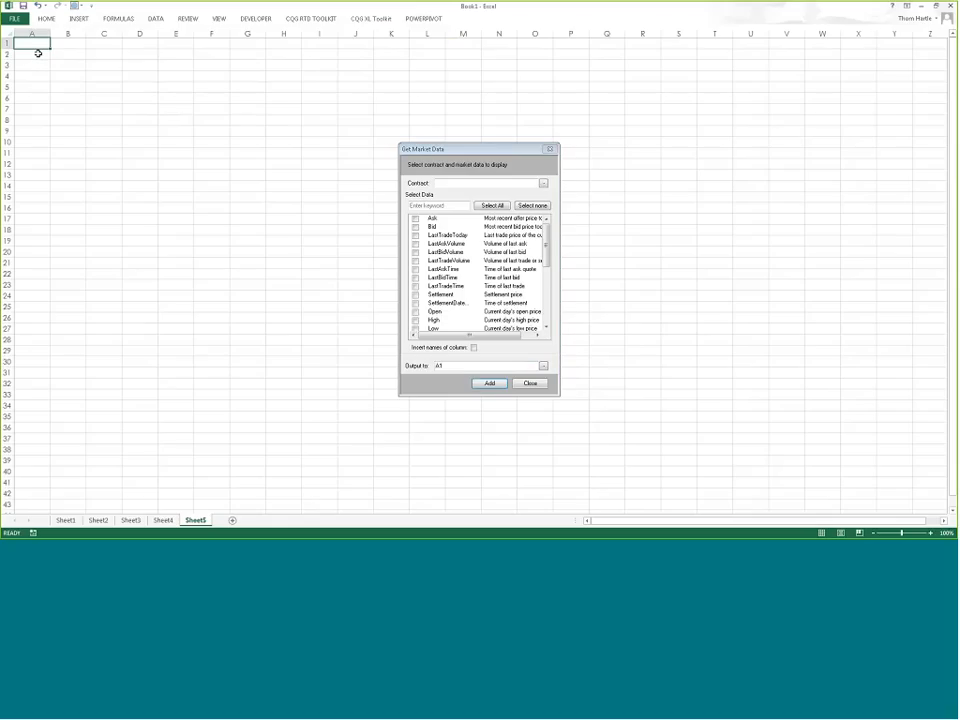
{"action": "type", "text": "EP"}
{"action": "key", "text": "Return"}
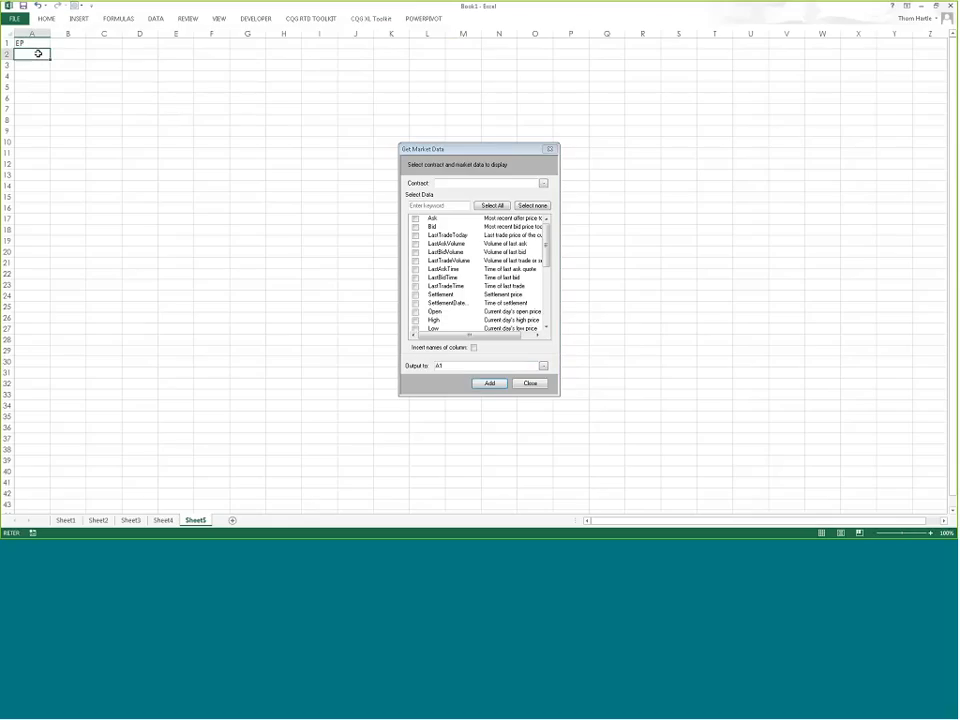
Step: Add all market data fields with column names at A3, using A1 as the contract
{"action": "left_click", "coordinate": [34, 66]}
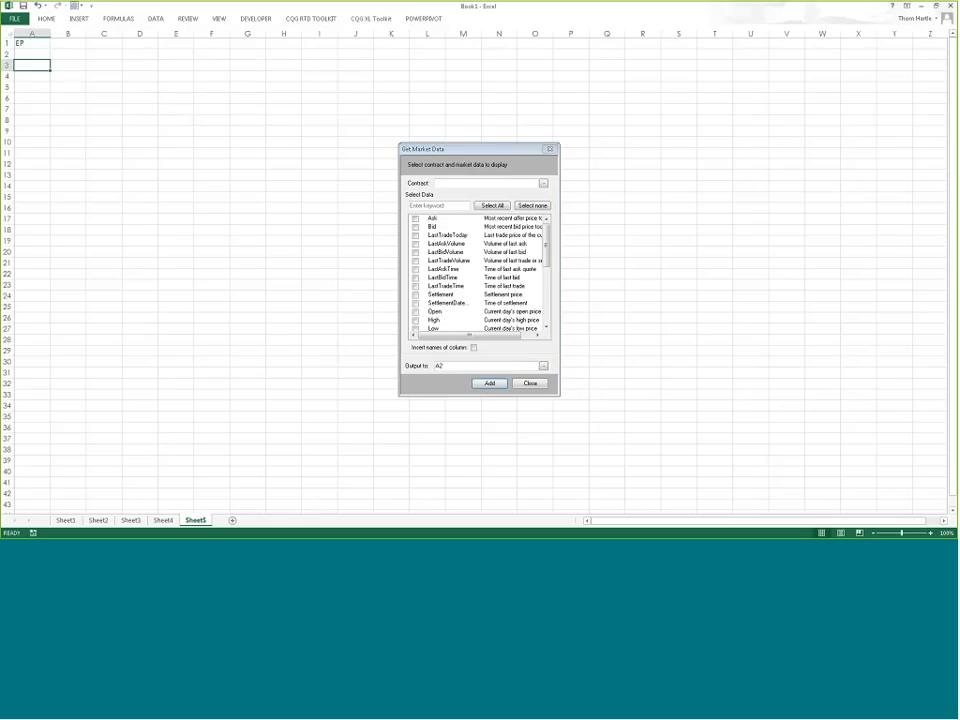
{"action": "left_click", "coordinate": [543, 185]}
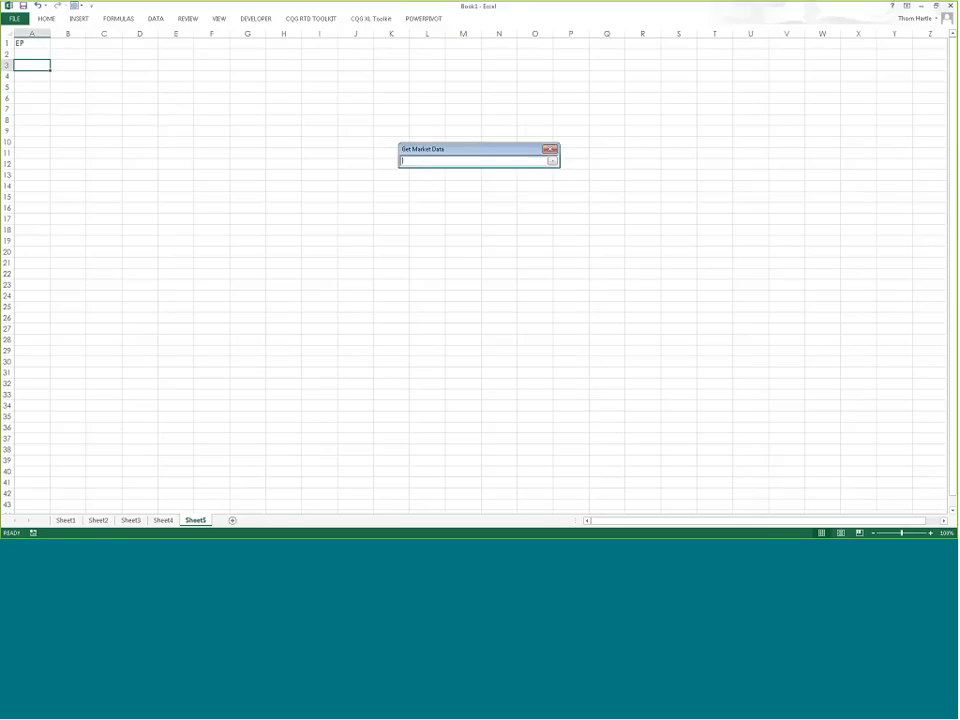
{"action": "left_click", "coordinate": [22, 43]}
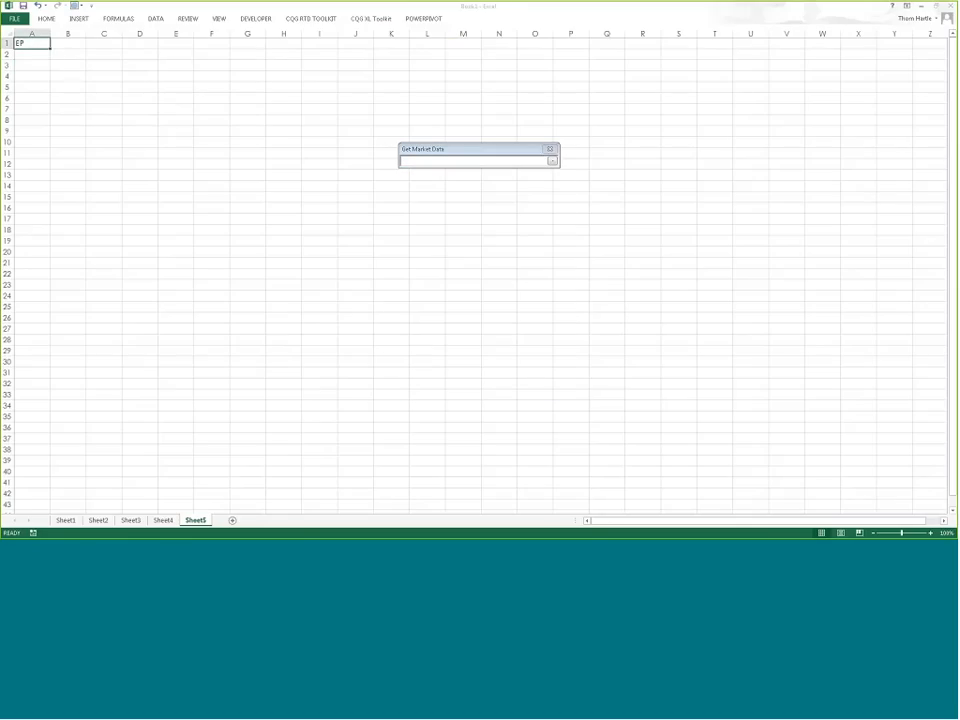
{"action": "left_click", "coordinate": [551, 163]}
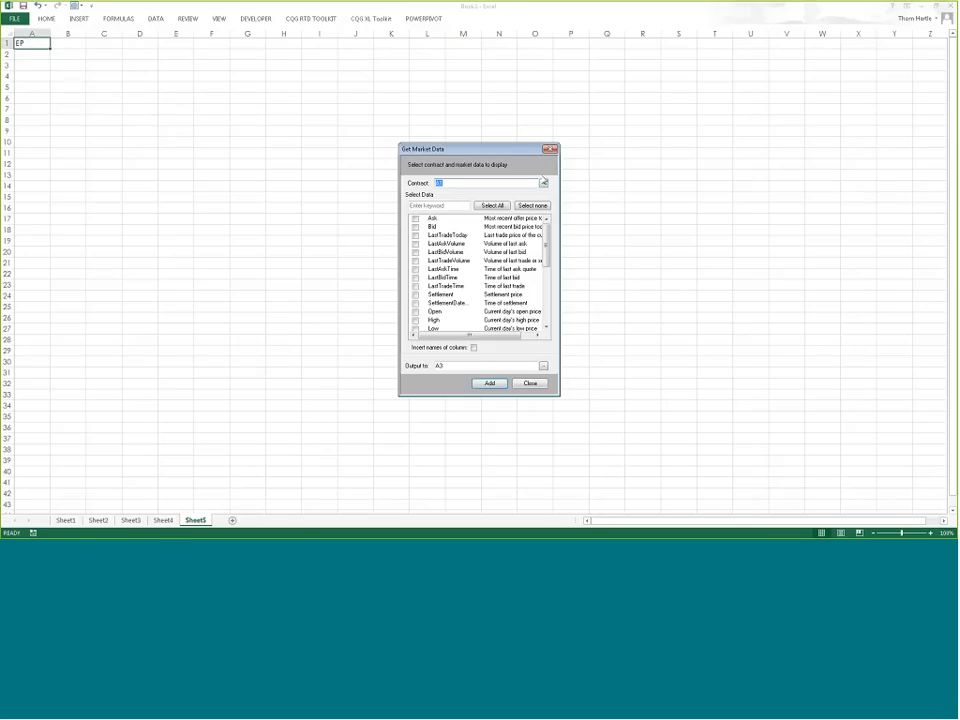
{"action": "left_click", "coordinate": [494, 206]}
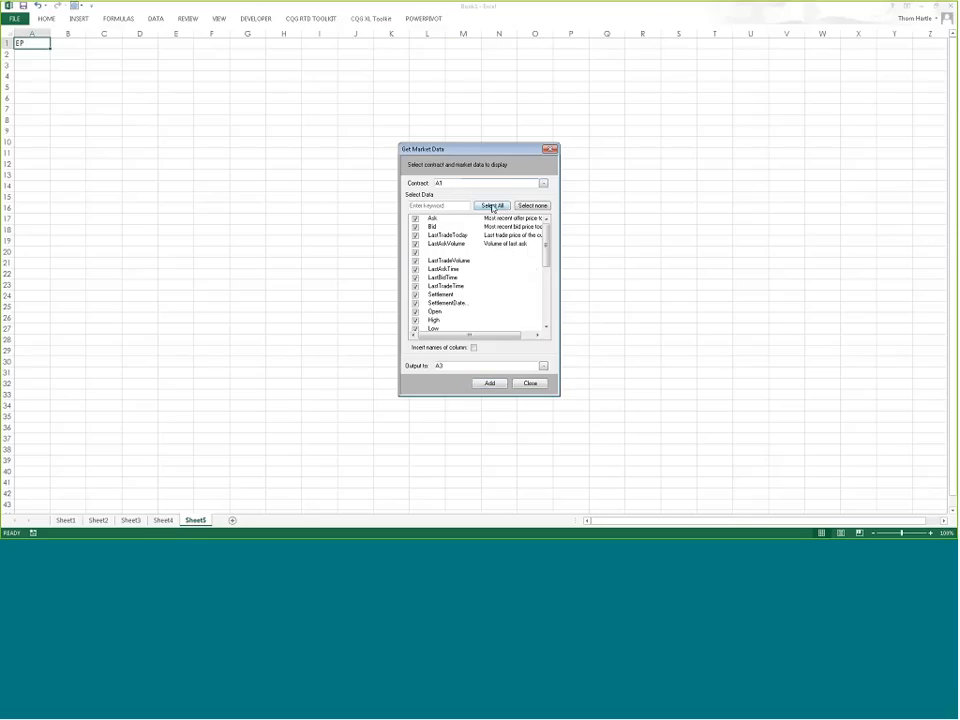
{"action": "mouse_move", "coordinate": [547, 236]}
{"action": "left_mouse_down"}
{"action": "mouse_move", "coordinate": [546, 310]}
{"action": "mouse_move", "coordinate": [556, 224]}
{"action": "left_mouse_up"}
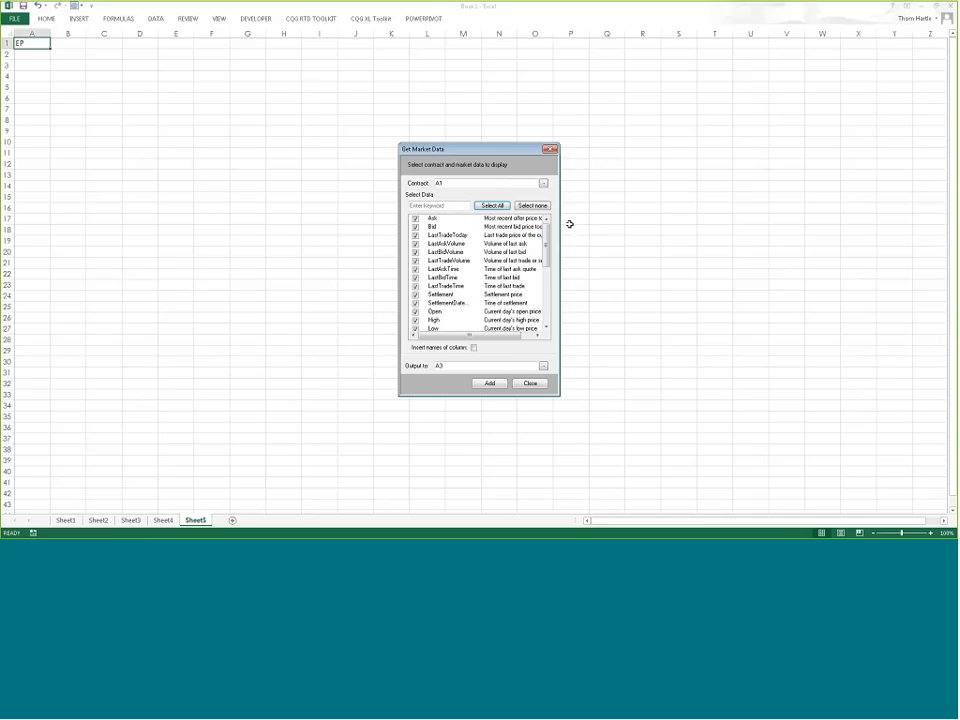
{"action": "left_click", "coordinate": [474, 347]}
{"action": "left_click", "coordinate": [487, 384]}
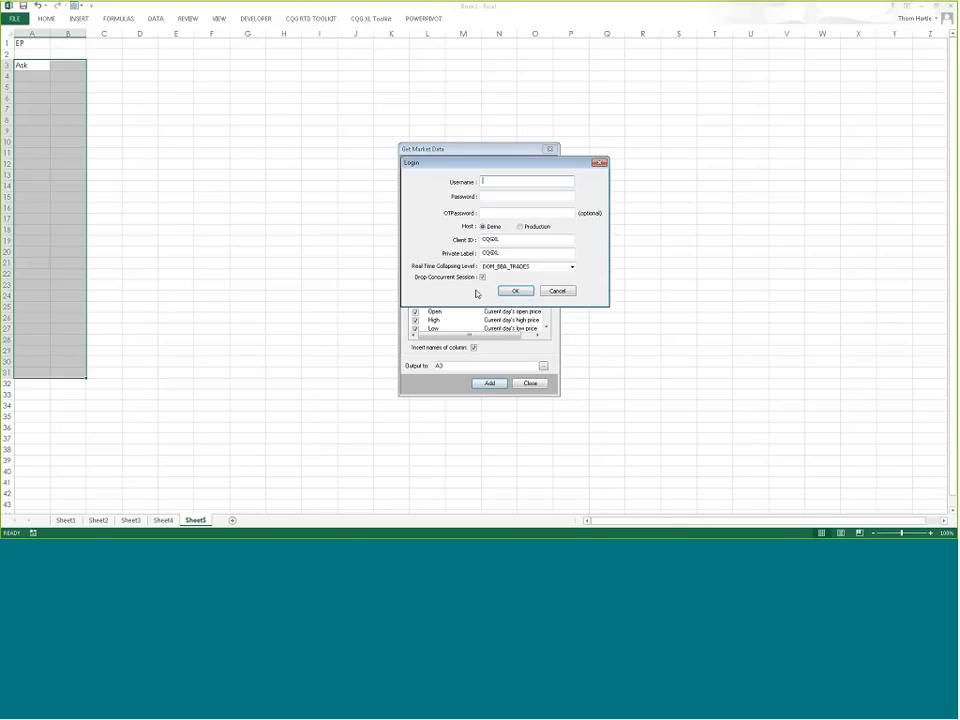
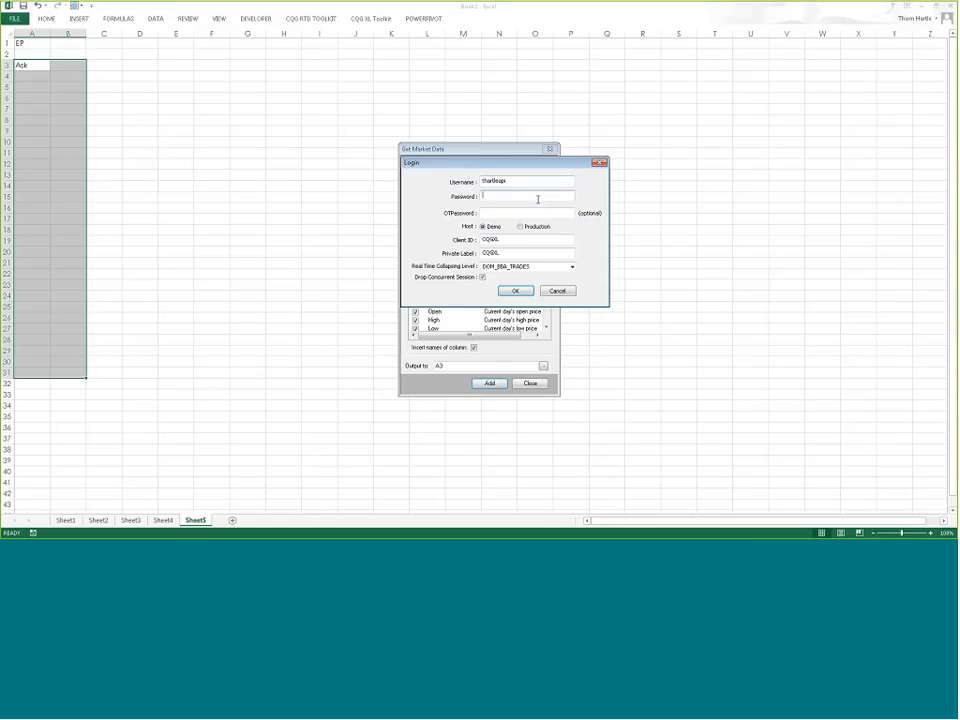
Step: Log in to CQG with the account username and password so EP data loads
{"action": "key", "text": "Tab"}
{"action": "type", "text": "••••"}
{"action": "left_click", "coordinate": [516, 291]}
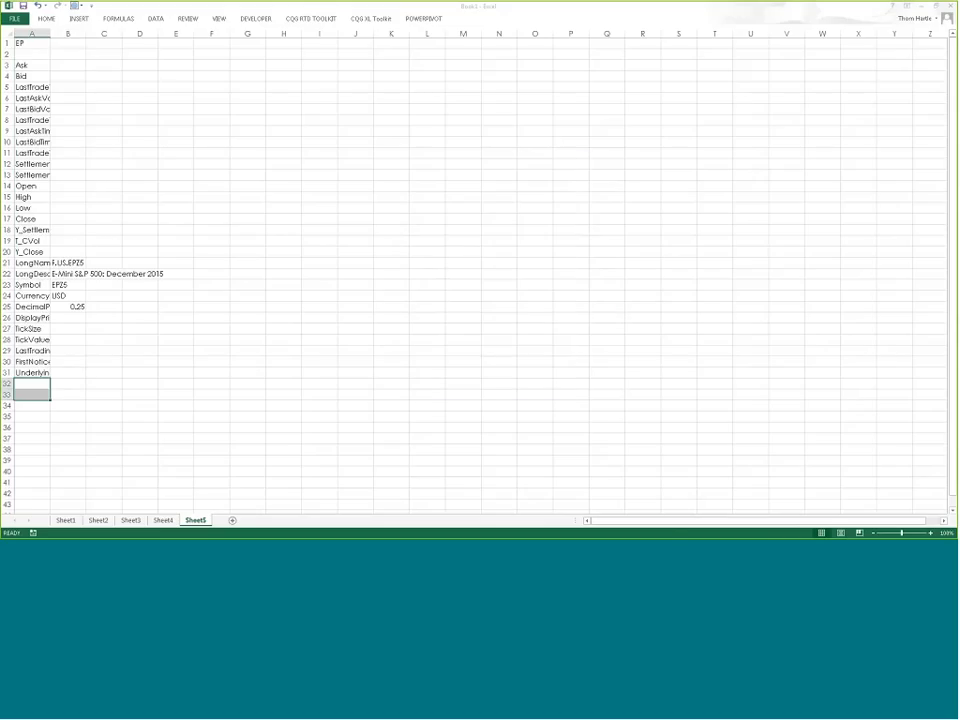
Step: Widen columns A and B, and check the workbook's Formulas calculation options
{"action": "left_click_drag", "start_coordinate": [51, 35], "coordinate": [307, 53]}
{"action": "left_click", "coordinate": [392, 163]}
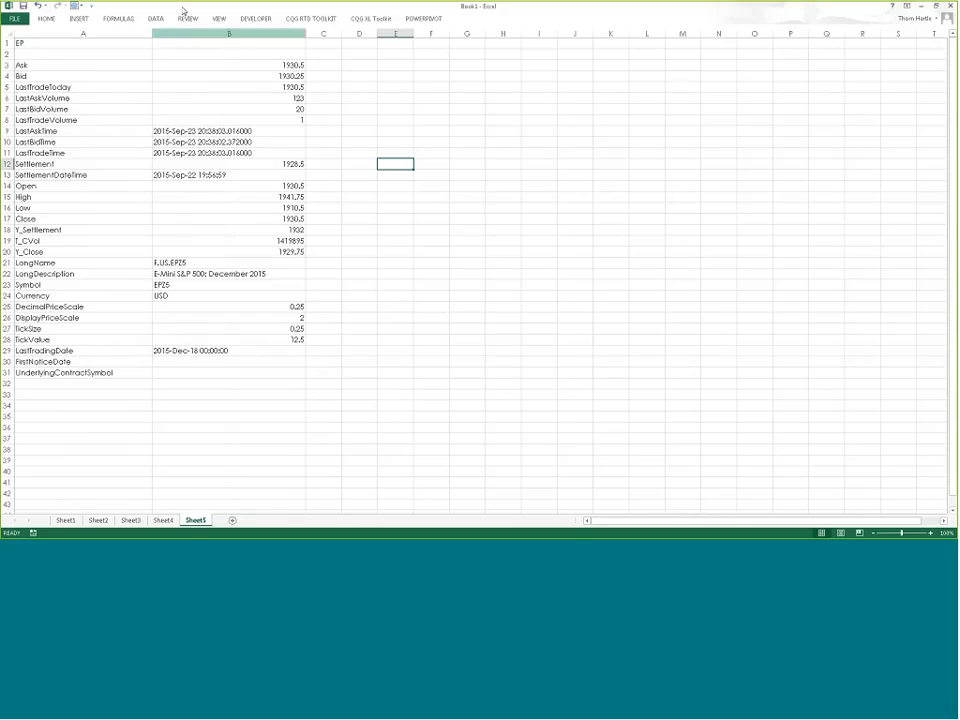
{"action": "left_click", "coordinate": [119, 19]}
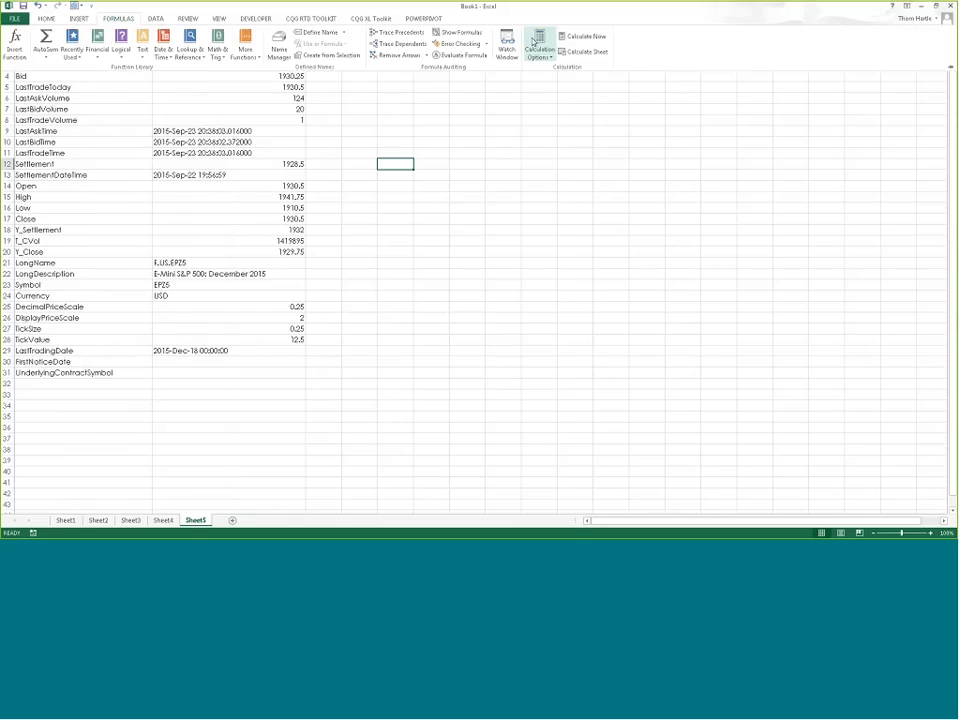
{"action": "left_click", "coordinate": [539, 46]}
{"action": "left_click", "coordinate": [538, 43]}
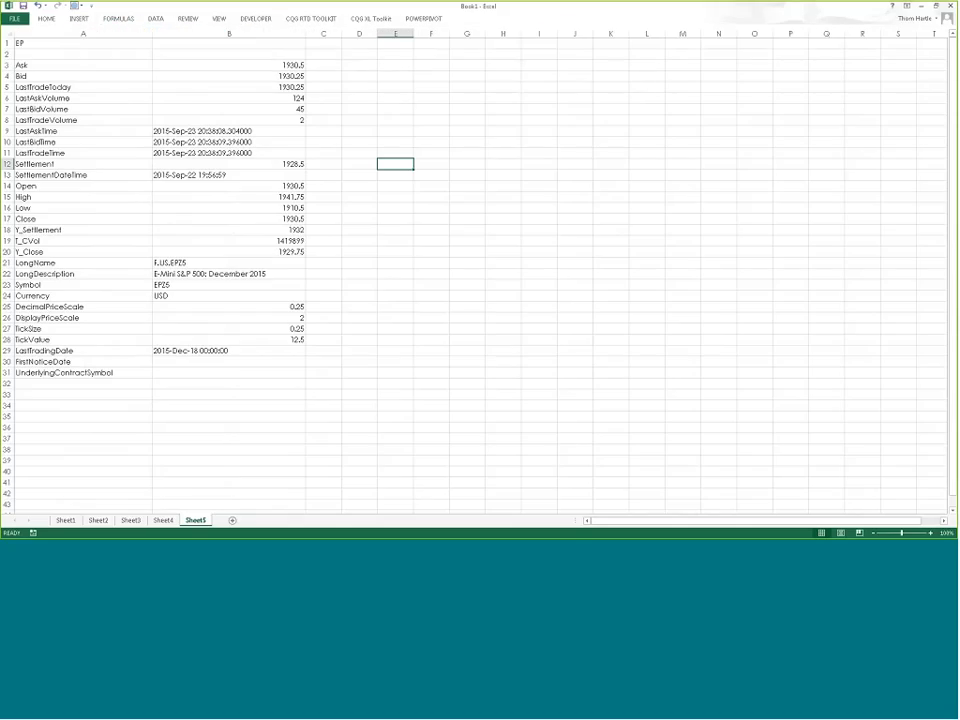
{"action": "left_click", "coordinate": [497, 151]}
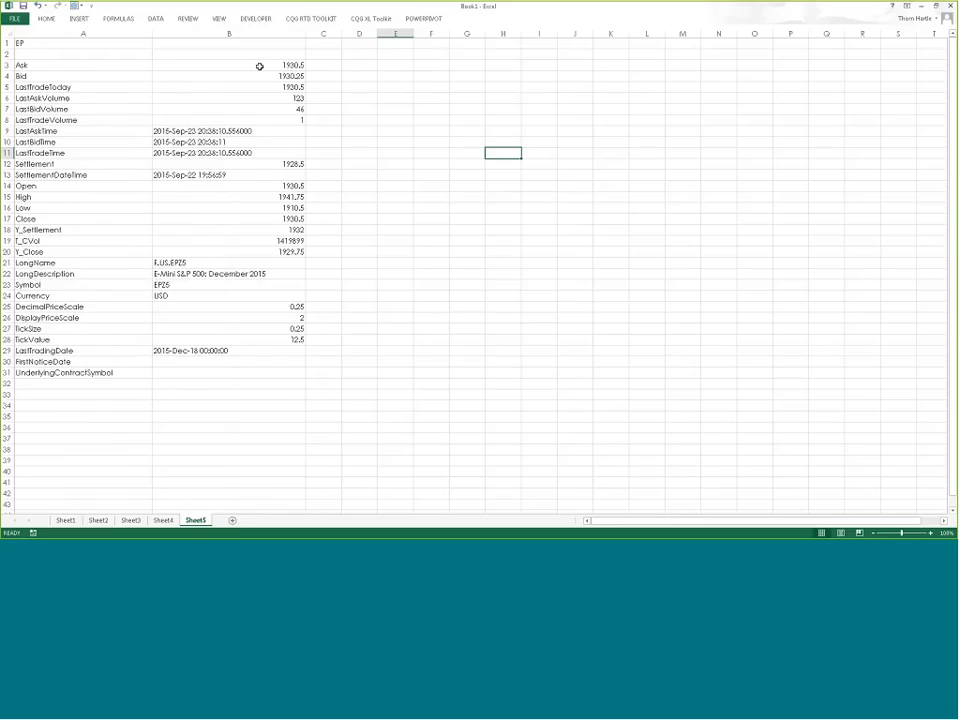
{"action": "left_click", "coordinate": [377, 19]}
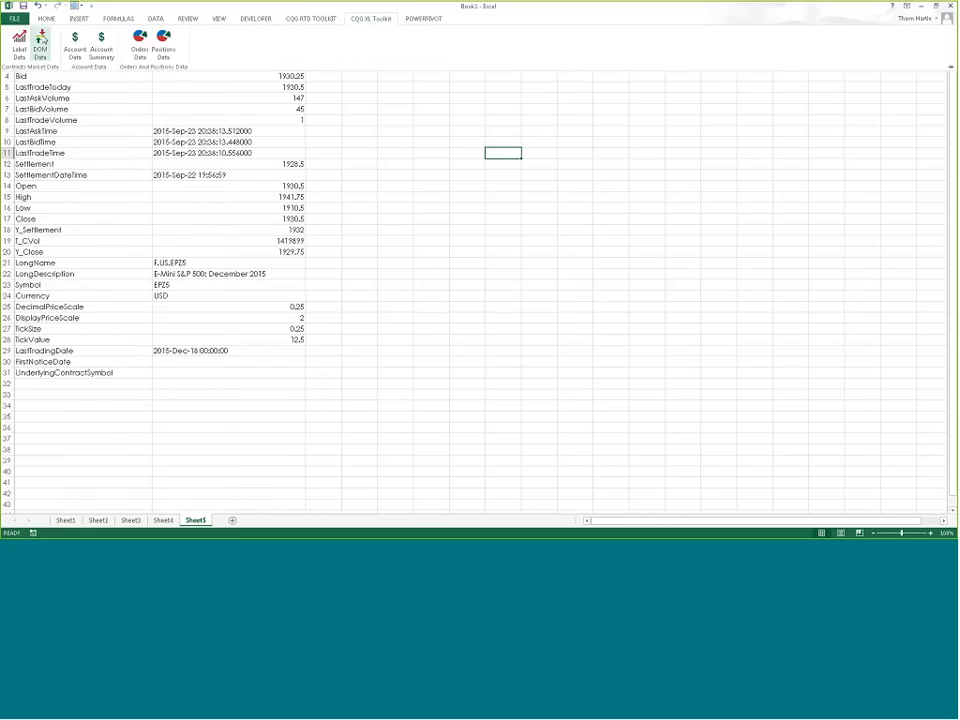
Step: Insert an EP depth-of-market table at H11 with all fields and 5 asks and bids
{"action": "left_click", "coordinate": [41, 40]}
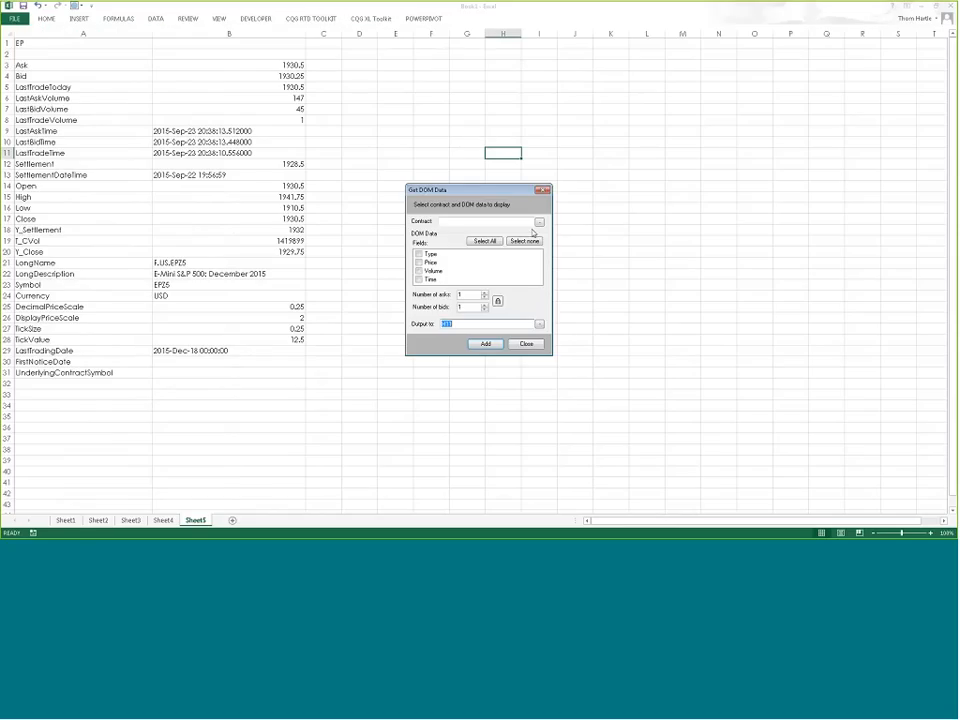
{"action": "left_click", "coordinate": [539, 222]}
{"action": "left_click", "coordinate": [43, 43]}
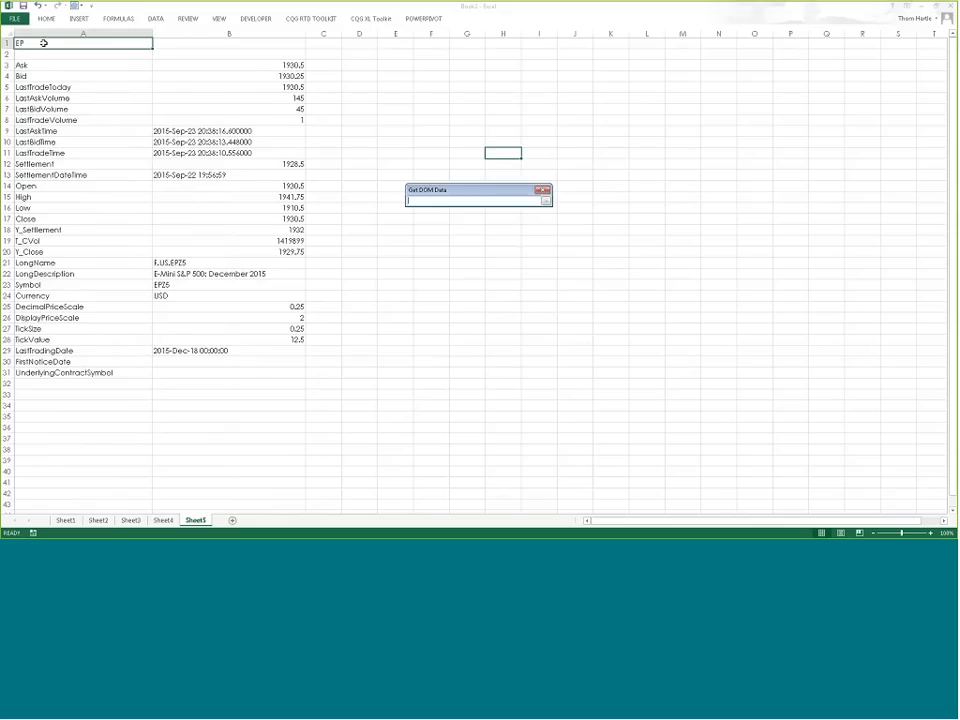
{"action": "left_click", "coordinate": [545, 200]}
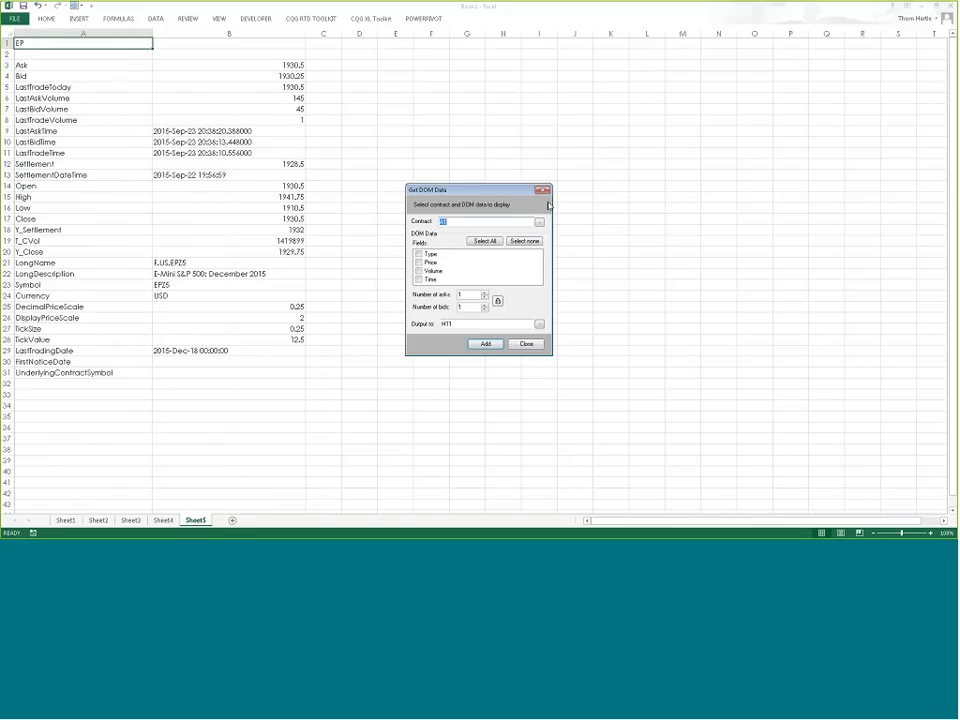
{"action": "left_click", "coordinate": [484, 241]}
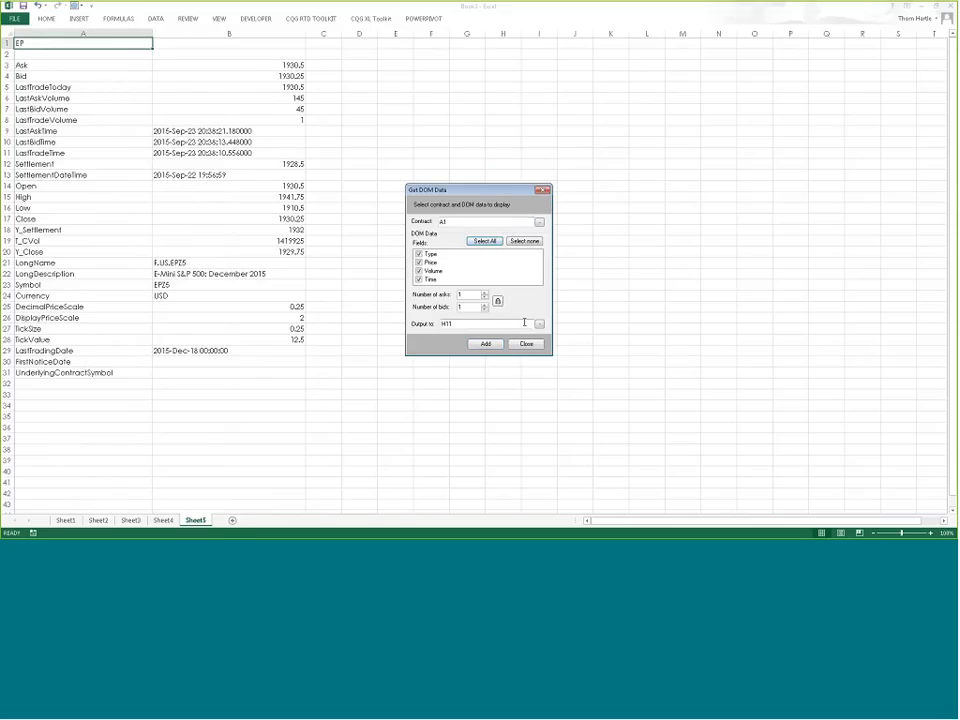
{"action": "left_click", "coordinate": [484, 293]}
{"action": "left_click", "coordinate": [484, 293]}
{"action": "left_click", "coordinate": [484, 293]}
{"action": "left_click", "coordinate": [484, 293]}
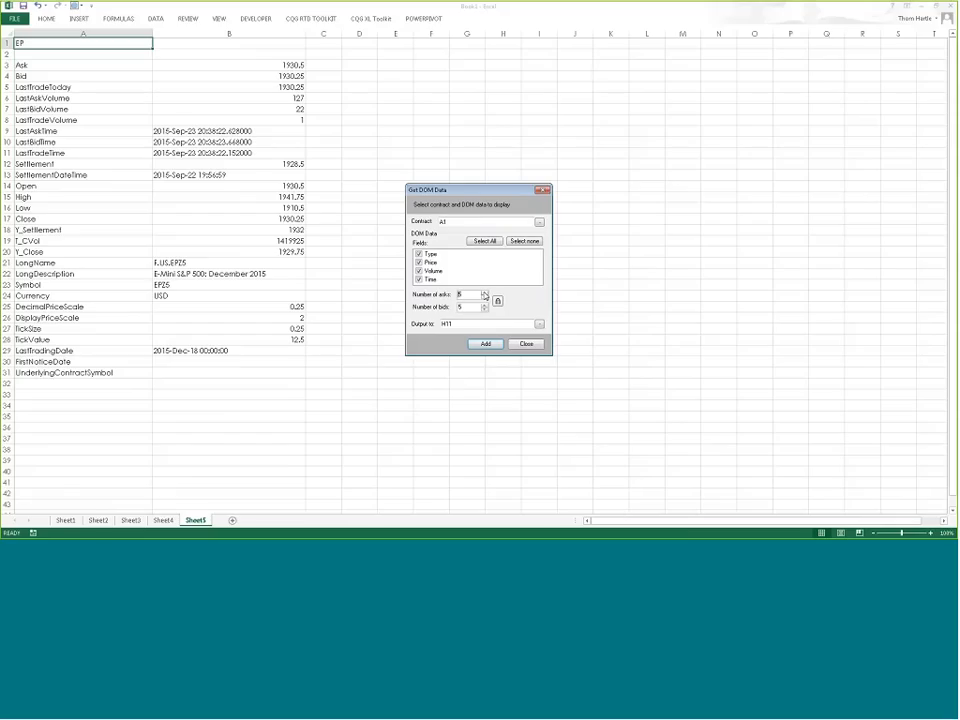
{"action": "left_click", "coordinate": [486, 344]}
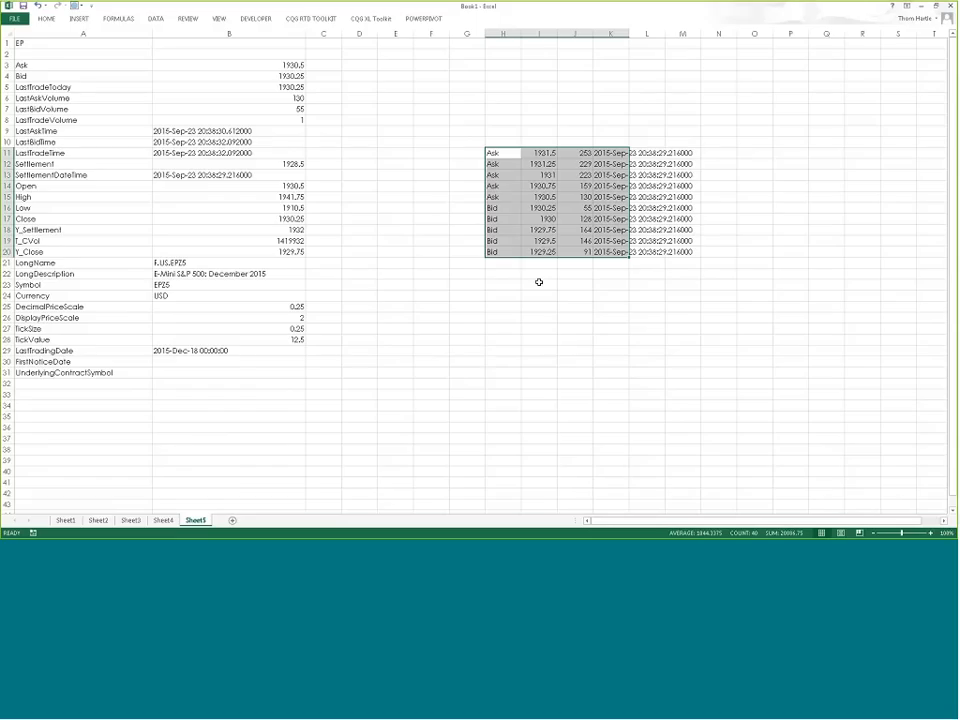
{"action": "left_click", "coordinate": [462, 276]}
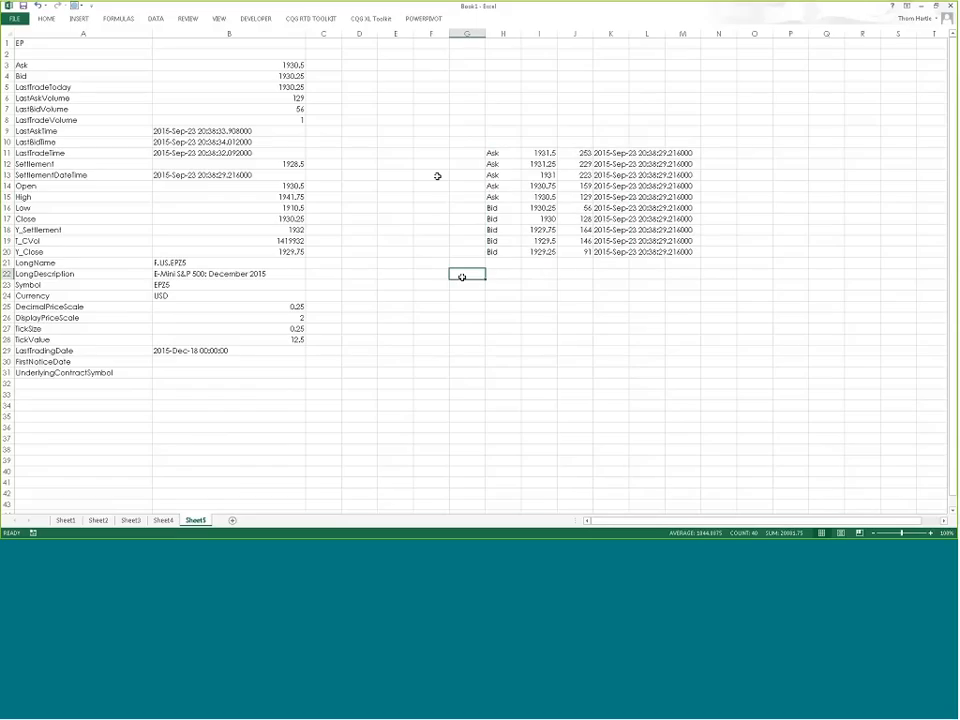
{"action": "left_click", "coordinate": [368, 19]}
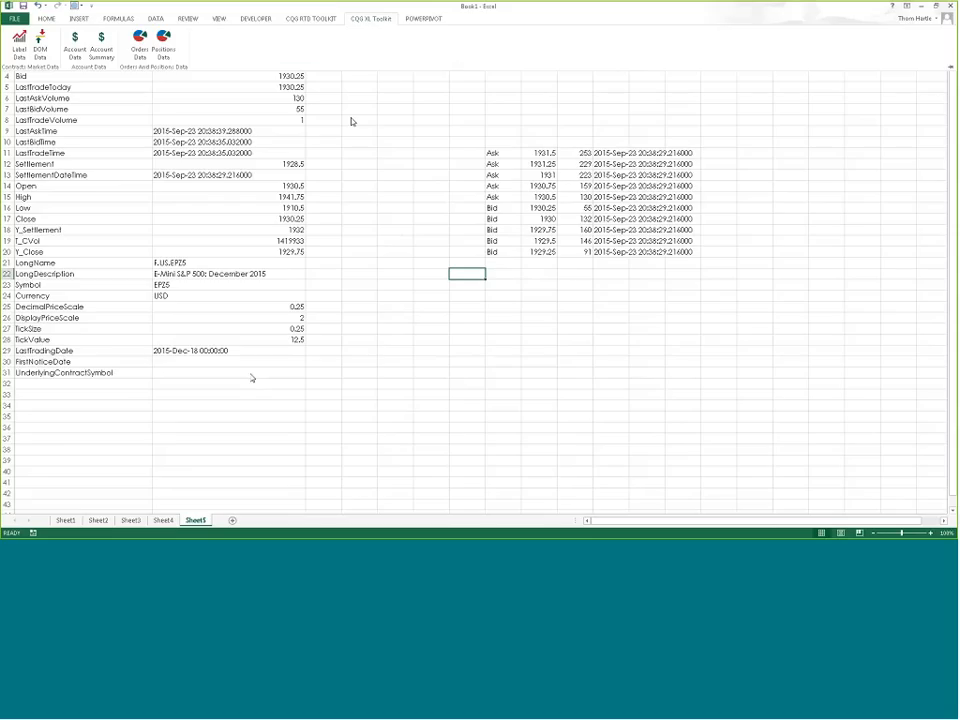
Step: On Sheet1, insert all account data fields at C4, then select columns C through I
{"action": "left_click", "coordinate": [65, 520]}
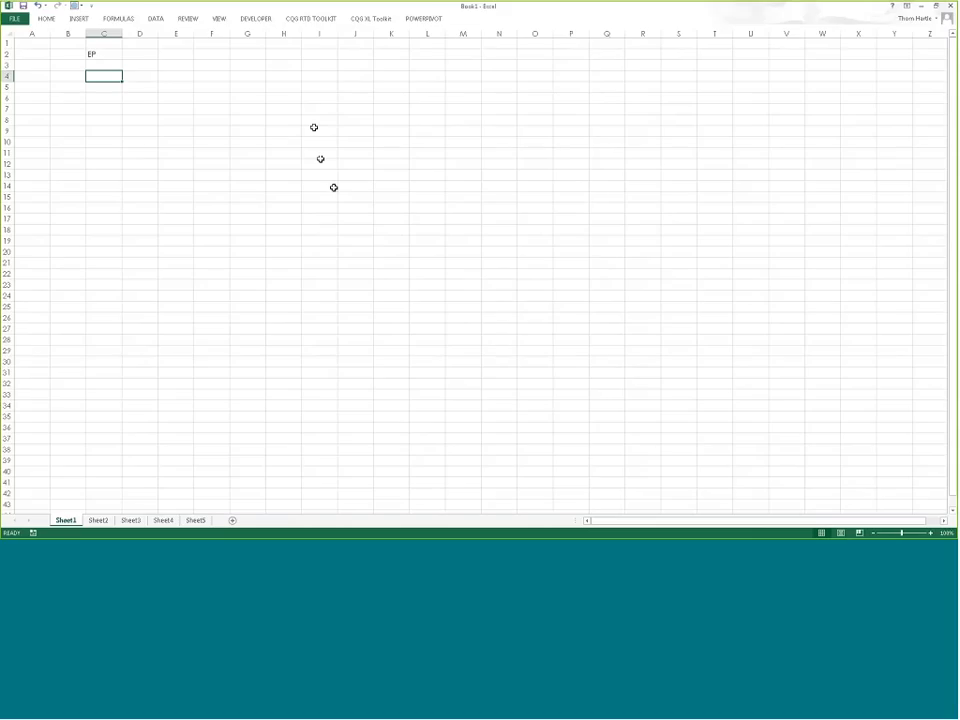
{"action": "left_click", "coordinate": [370, 18]}
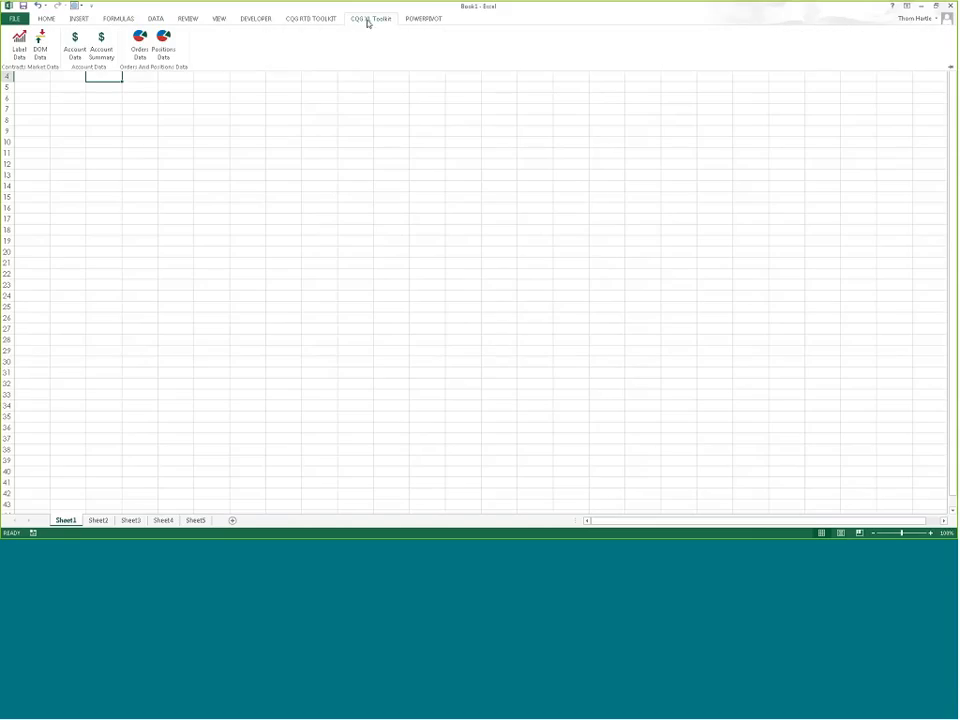
{"action": "left_click", "coordinate": [76, 46]}
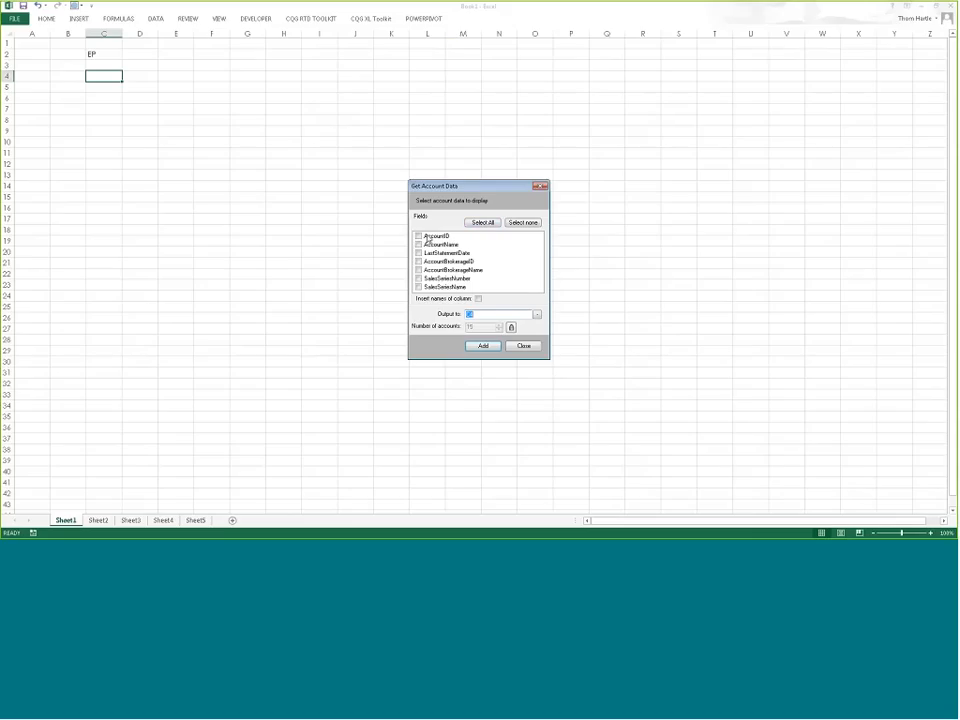
{"action": "left_click", "coordinate": [485, 226]}
{"action": "left_click", "coordinate": [511, 328]}
{"action": "left_click", "coordinate": [484, 346]}
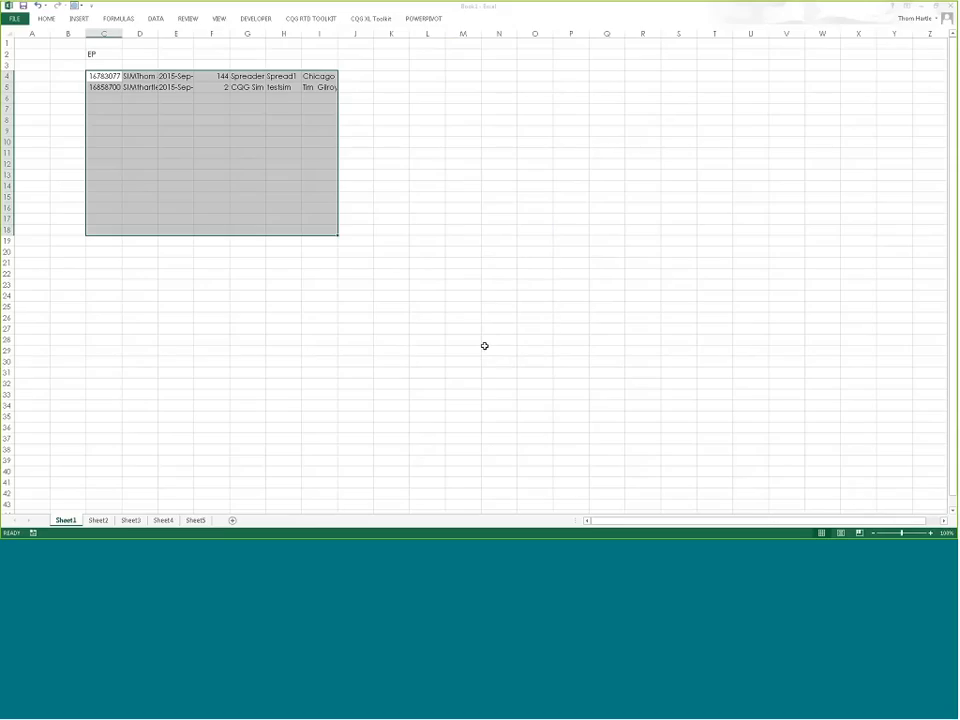
{"action": "left_click_drag", "start_coordinate": [104, 33], "coordinate": [317, 26]}
Step: Set the width of columns C through I to 14
{"action": "right_click", "coordinate": [316, 34]}
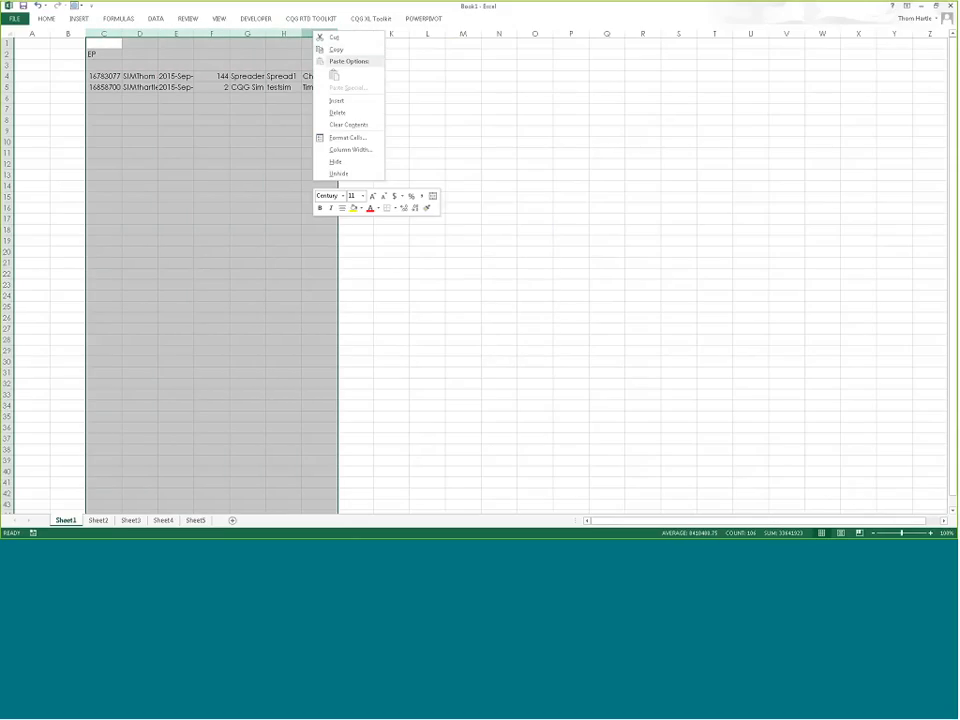
{"action": "left_click", "coordinate": [356, 149]}
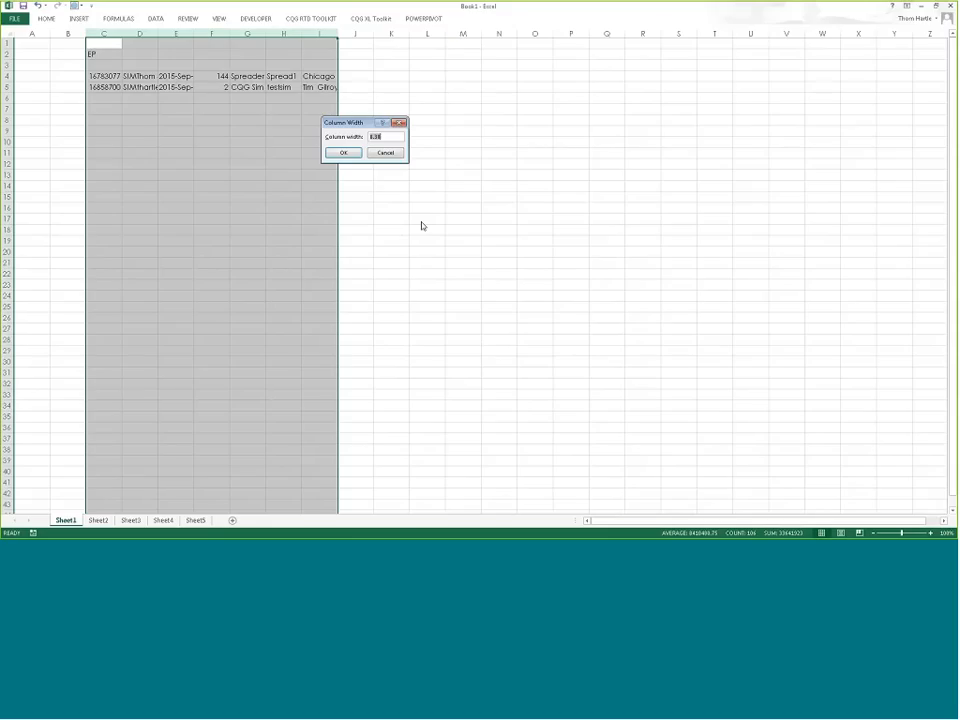
{"action": "type", "text": "14"}
{"action": "key", "text": "Return"}
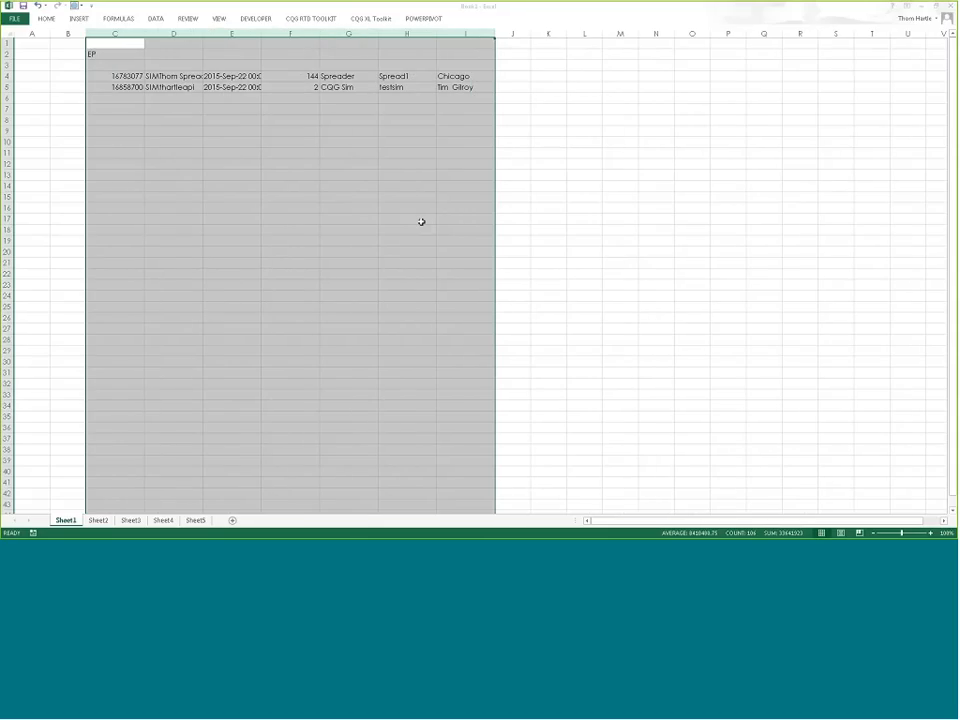
{"action": "left_click", "coordinate": [263, 112]}
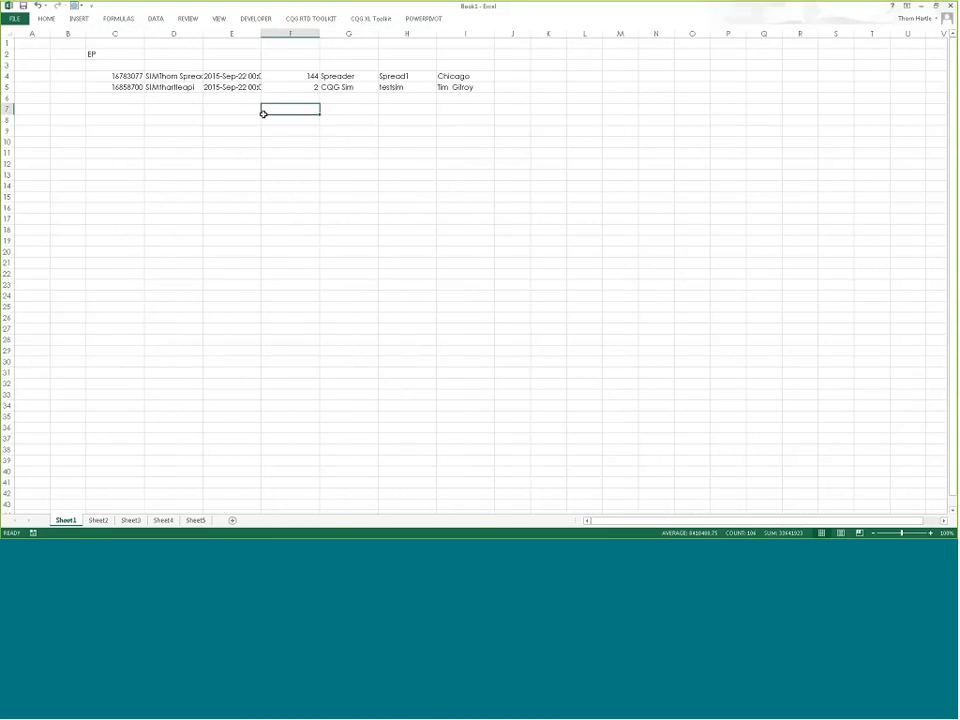
Step: Try adding account data with column names at C8 and dismiss the overwrite warning
{"action": "left_click", "coordinate": [117, 119]}
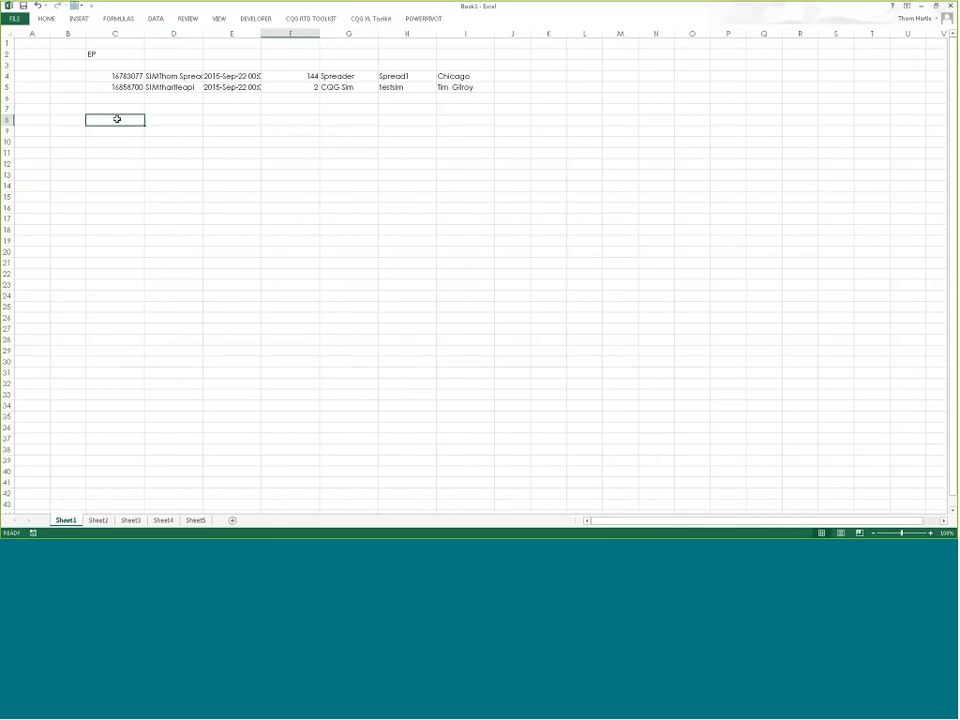
{"action": "left_click", "coordinate": [368, 18]}
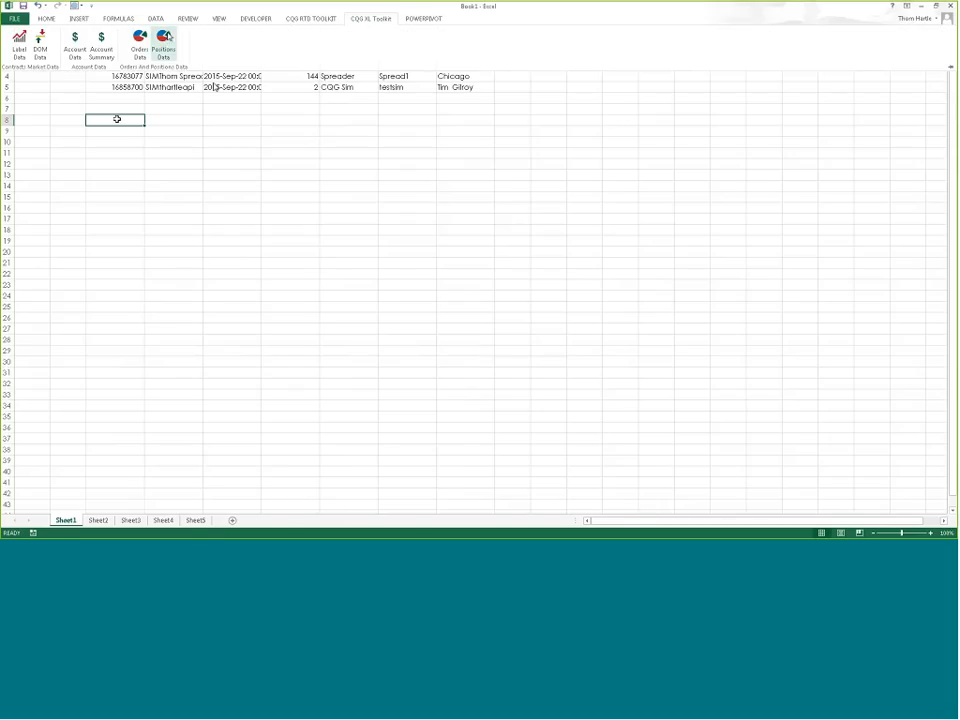
{"action": "left_click", "coordinate": [77, 42]}
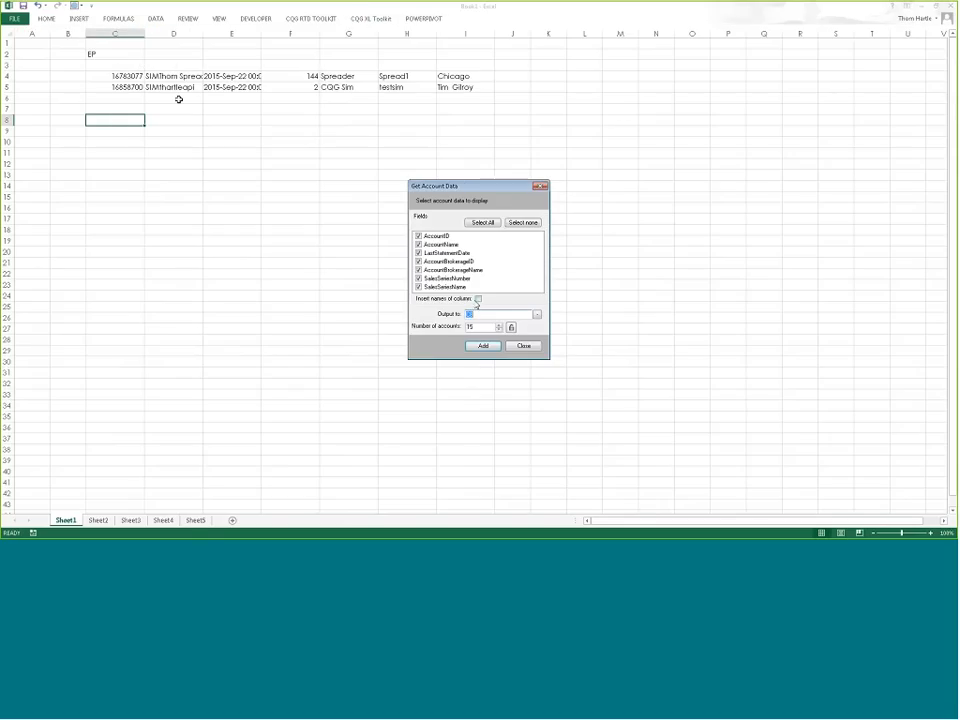
{"action": "left_click", "coordinate": [481, 347]}
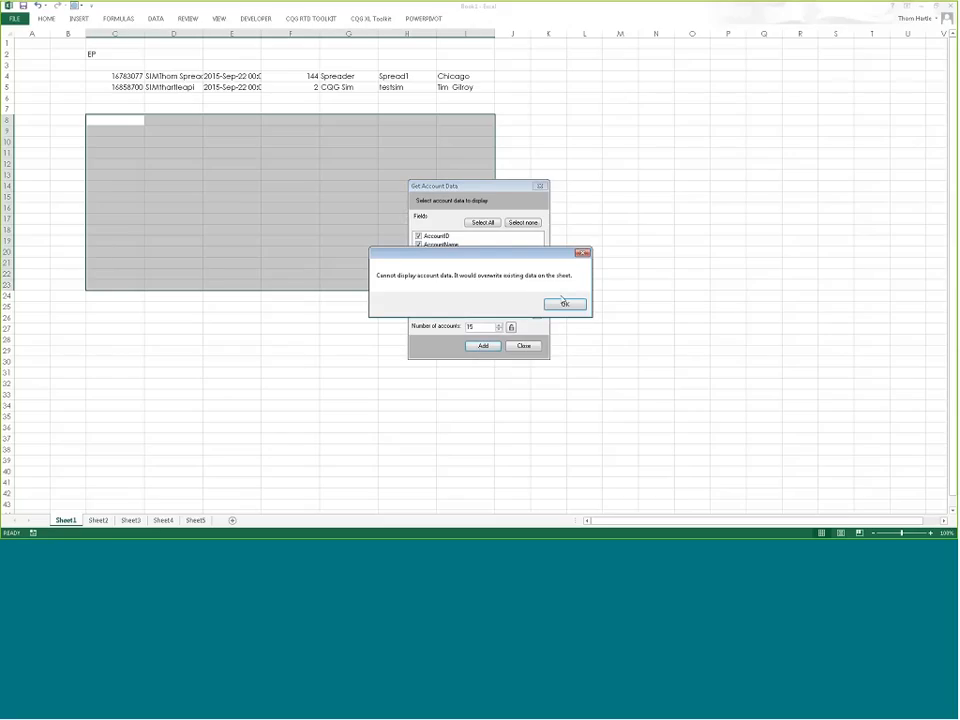
{"action": "left_click", "coordinate": [558, 304]}
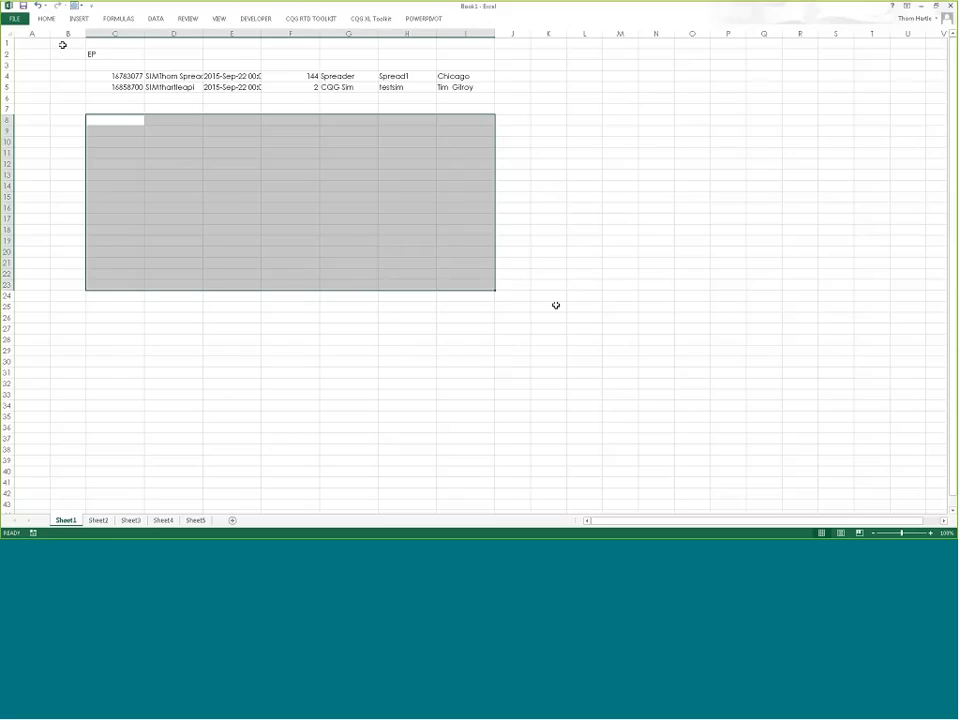
Step: Select the whole sheet and clear all of its contents
{"action": "left_click", "coordinate": [6, 34]}
{"action": "right_click", "coordinate": [8, 35]}
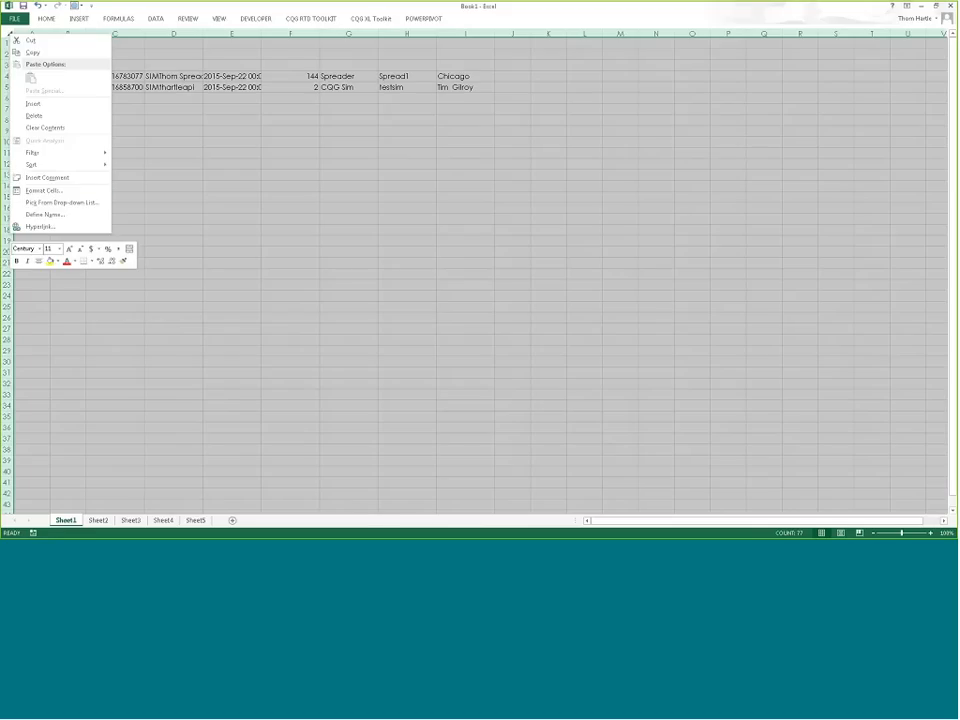
{"action": "left_click", "coordinate": [80, 192]}
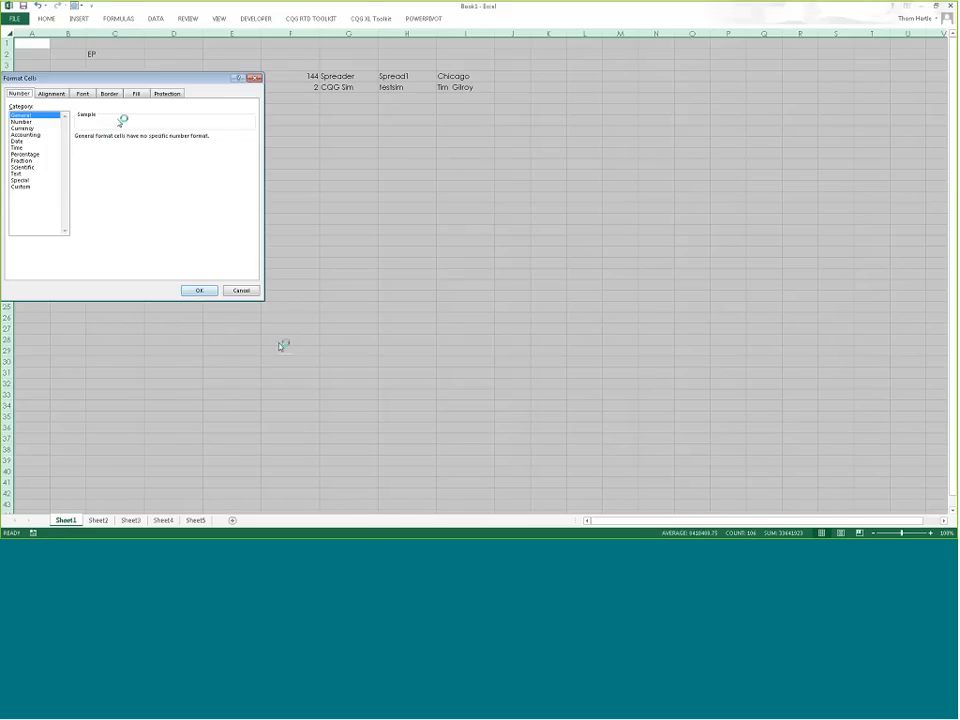
{"action": "left_click", "coordinate": [232, 288]}
{"action": "right_click", "coordinate": [7, 32]}
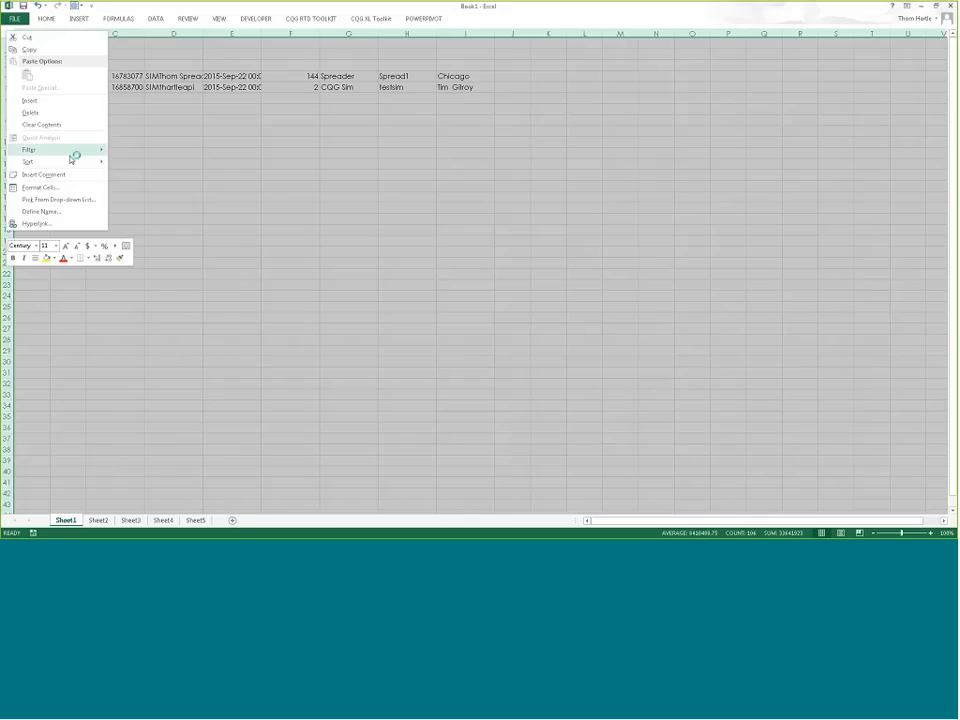
{"action": "left_click", "coordinate": [69, 124]}
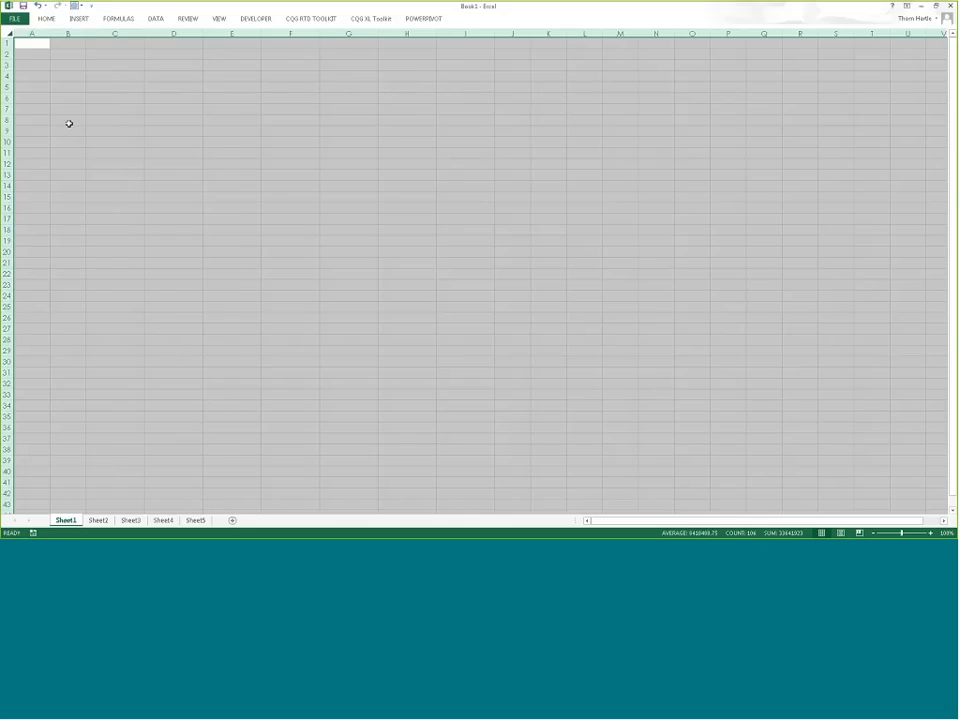
Step: Insert the account table with column headers starting at C6 via Account Data
{"action": "left_click", "coordinate": [121, 99]}
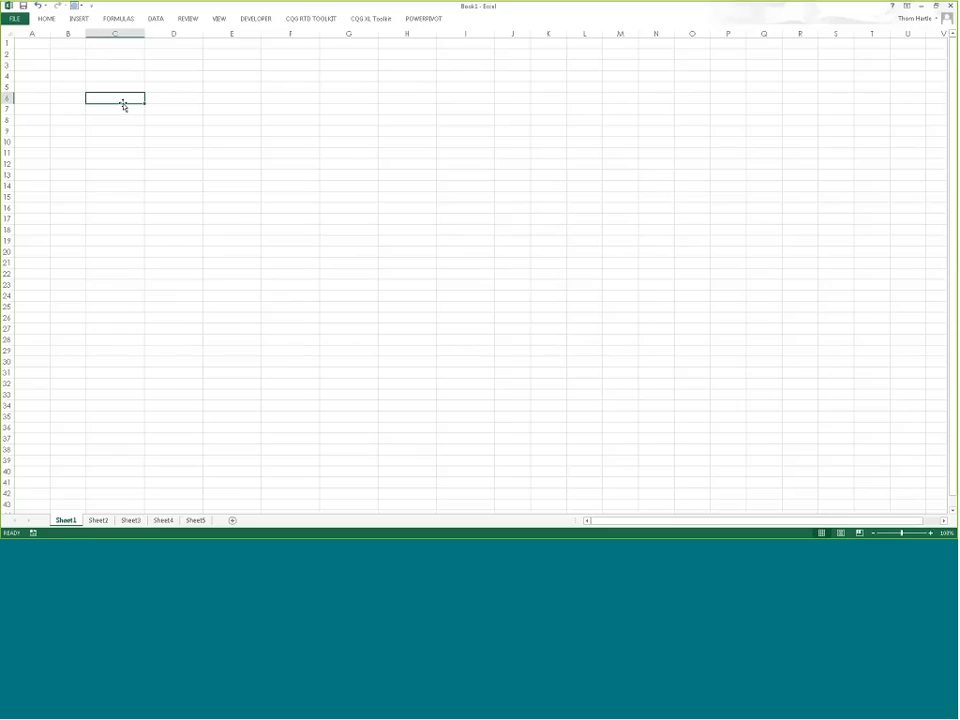
{"action": "left_click", "coordinate": [372, 22]}
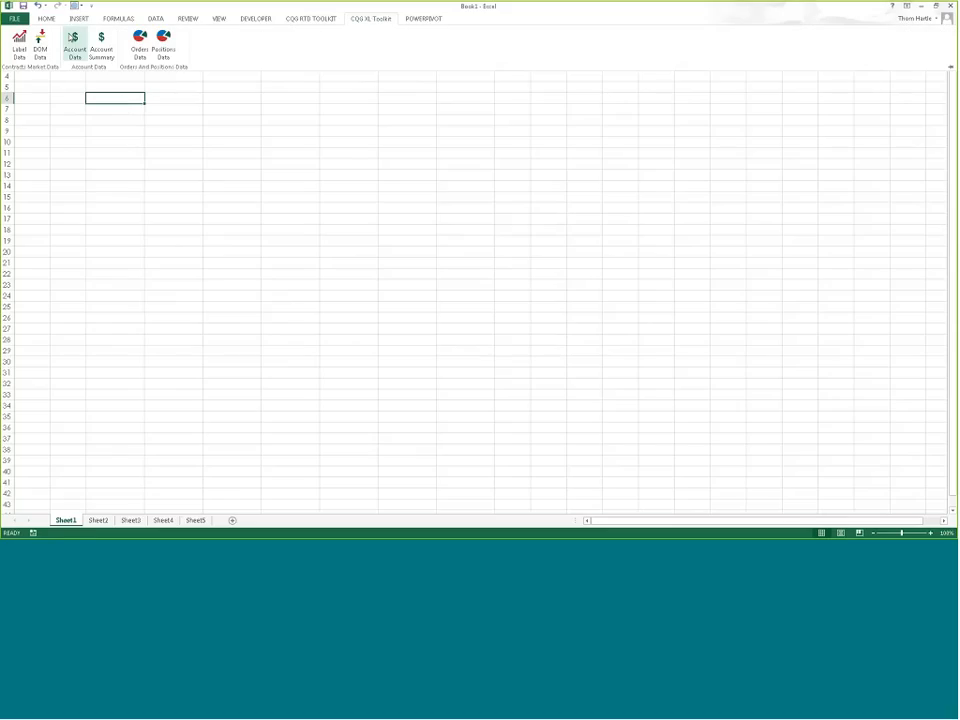
{"action": "left_click", "coordinate": [72, 38]}
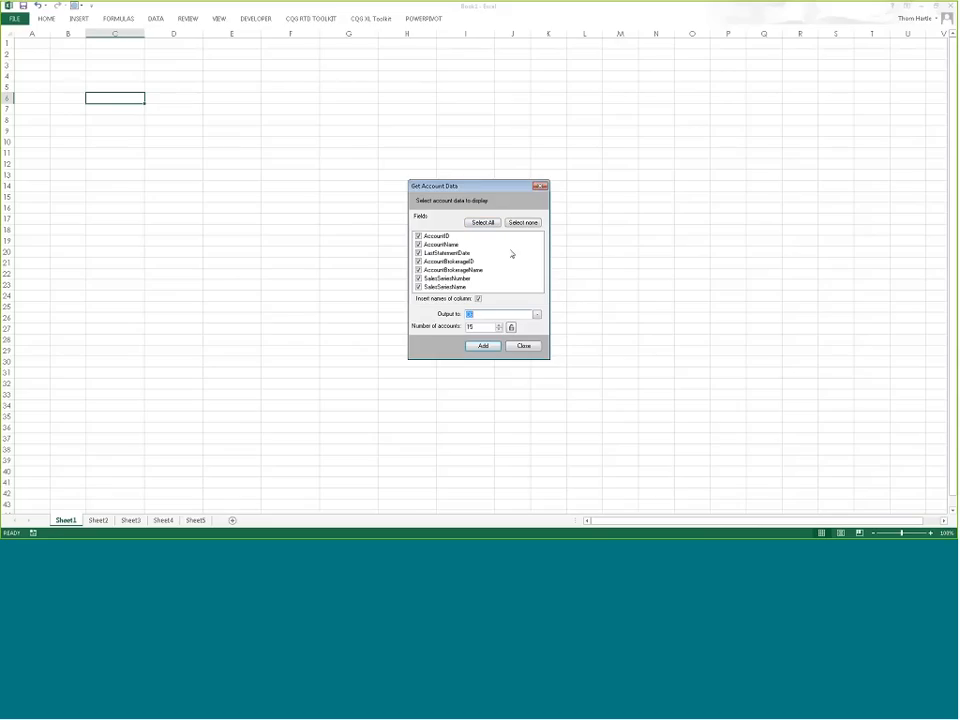
{"action": "left_click", "coordinate": [487, 349]}
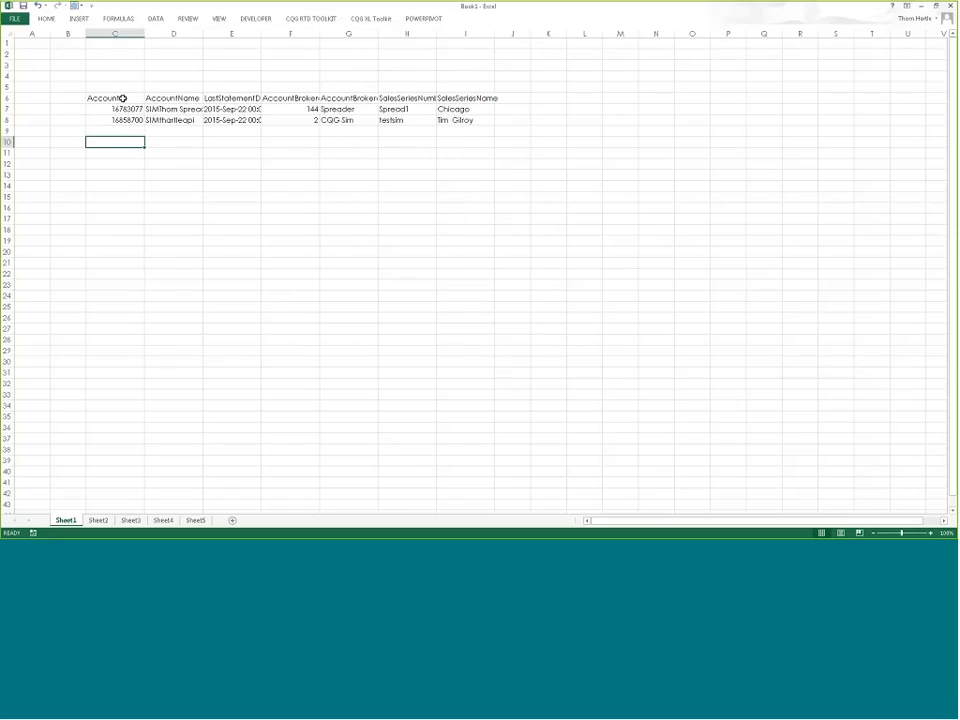
{"action": "left_click", "coordinate": [142, 175]}
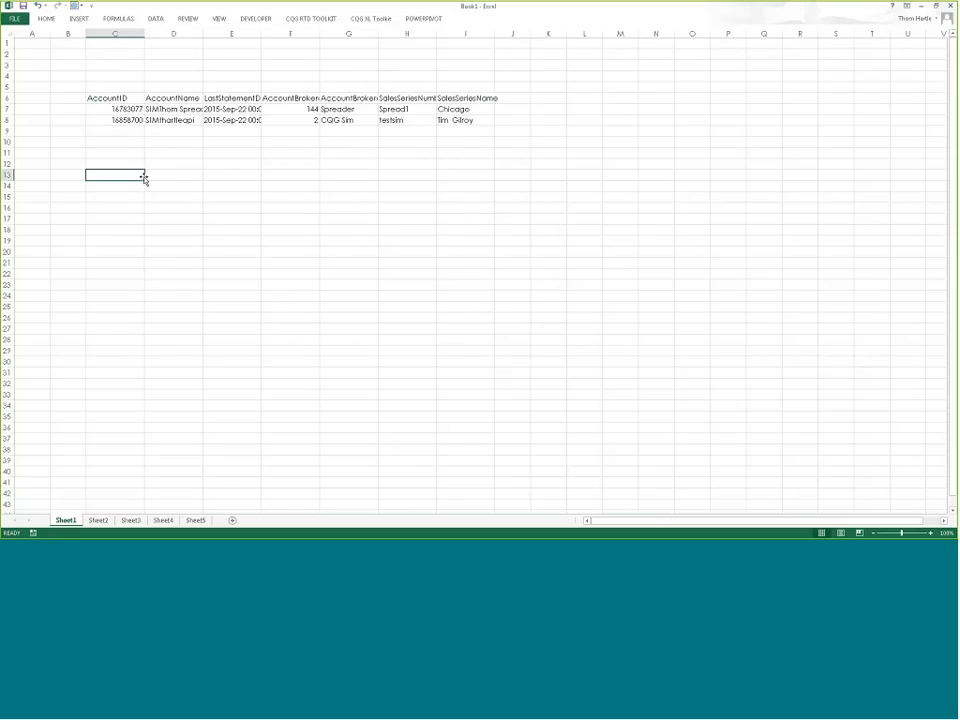
{"action": "left_click", "coordinate": [371, 18]}
Step: Set up an all-field account summary with column names for account C7; C13 triggers an overwrite warning
{"action": "left_click", "coordinate": [99, 38]}
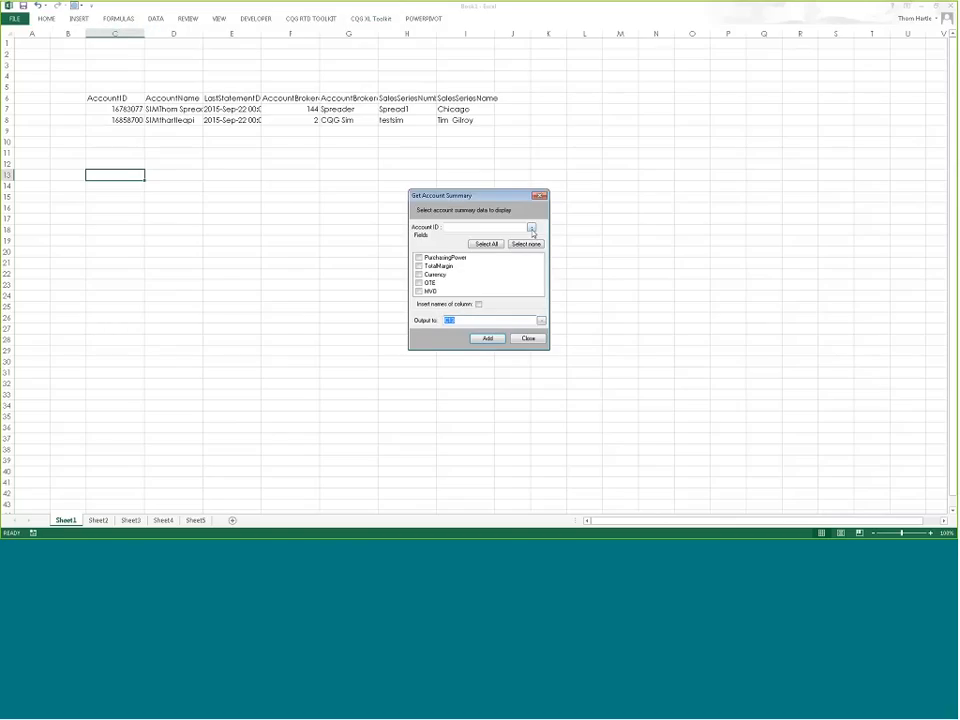
{"action": "left_click", "coordinate": [531, 228]}
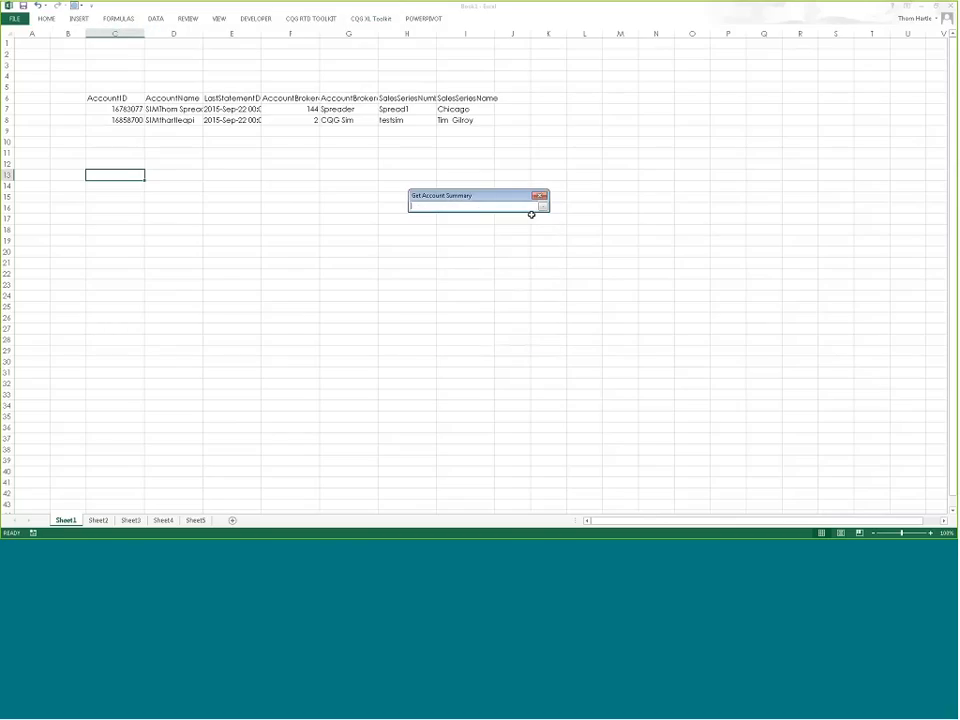
{"action": "left_click", "coordinate": [118, 108]}
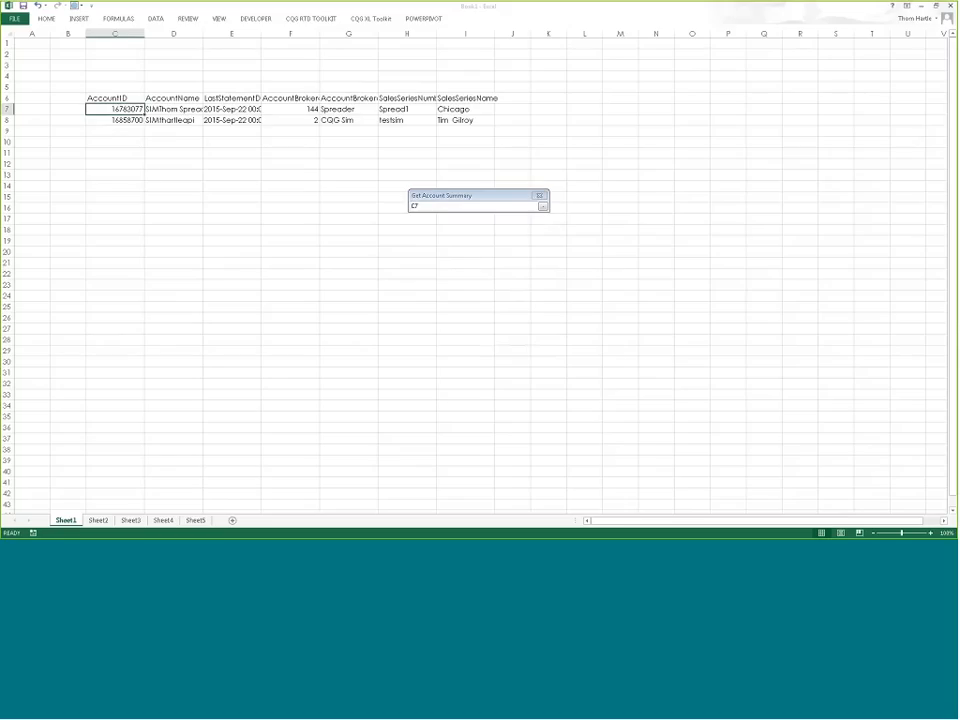
{"action": "left_click", "coordinate": [542, 206]}
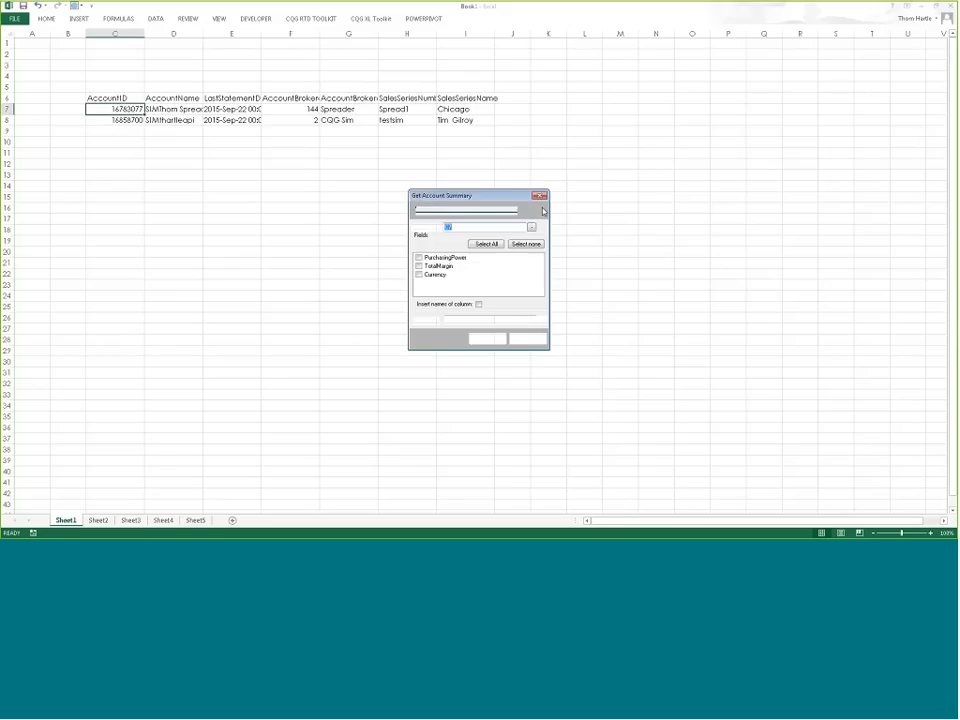
{"action": "left_click", "coordinate": [494, 245]}
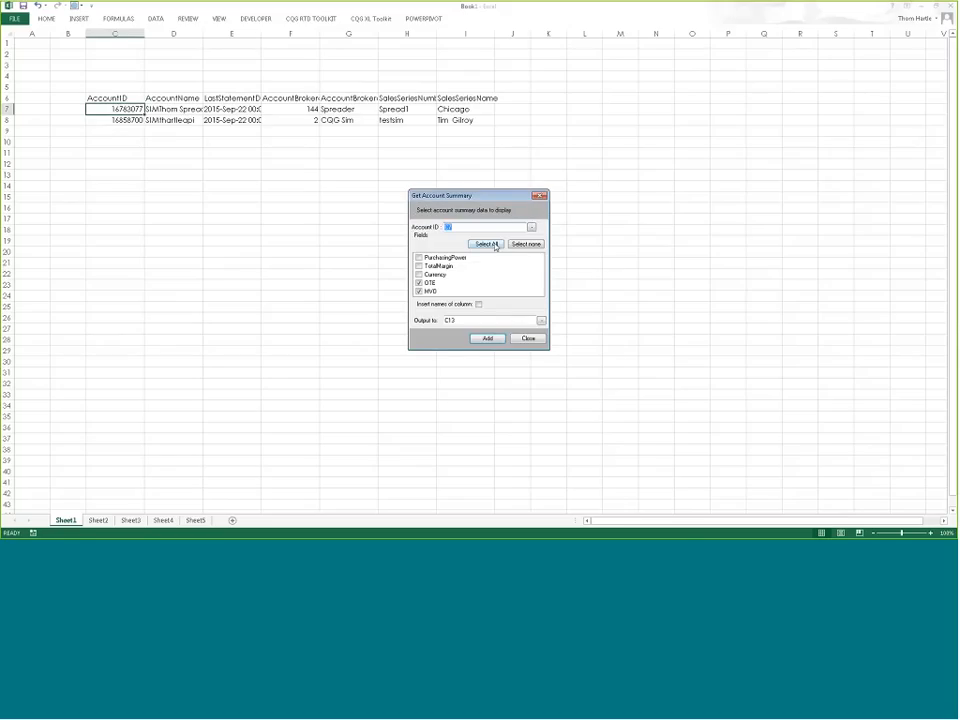
{"action": "left_click", "coordinate": [478, 305]}
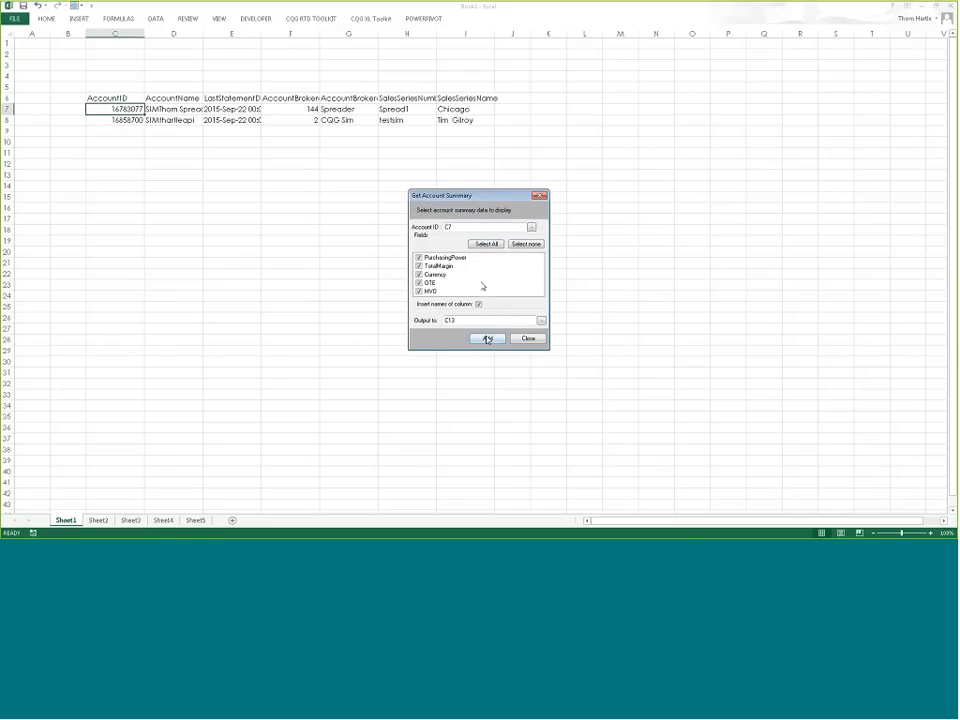
{"action": "left_click", "coordinate": [487, 339]}
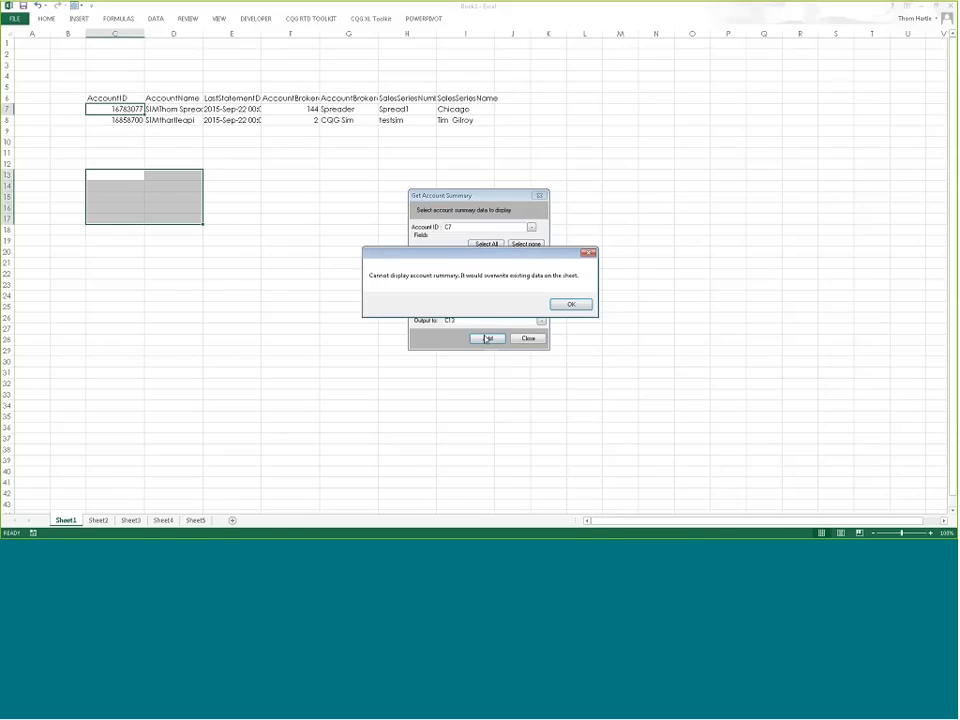
{"action": "left_click", "coordinate": [561, 303]}
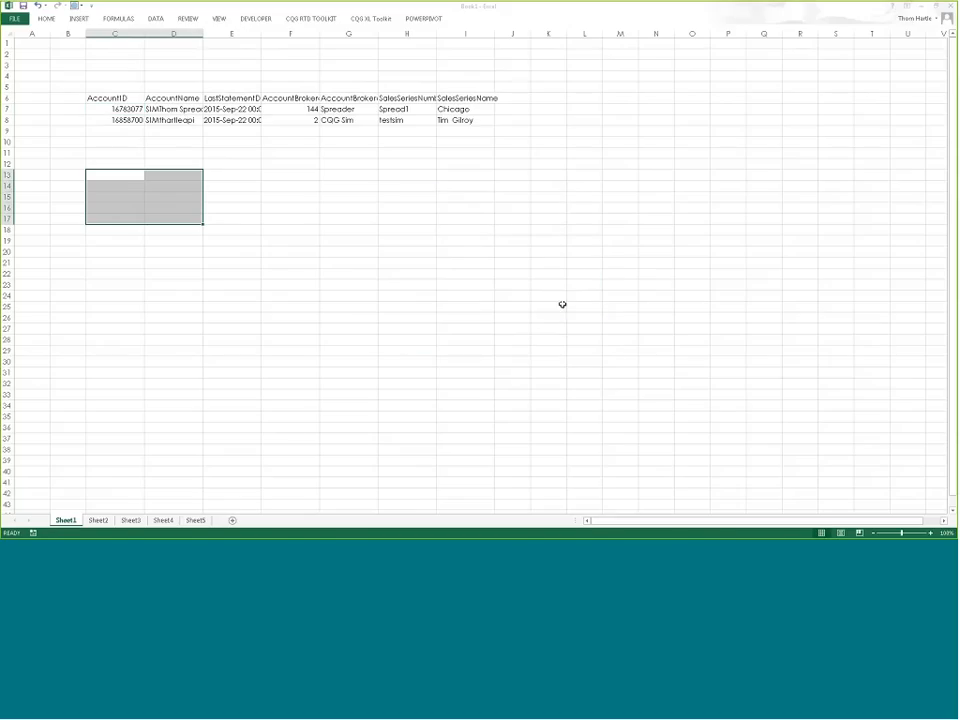
Step: Insert the account summary at L13 and widen column L to fit PurchasingPower
{"action": "left_click", "coordinate": [582, 176]}
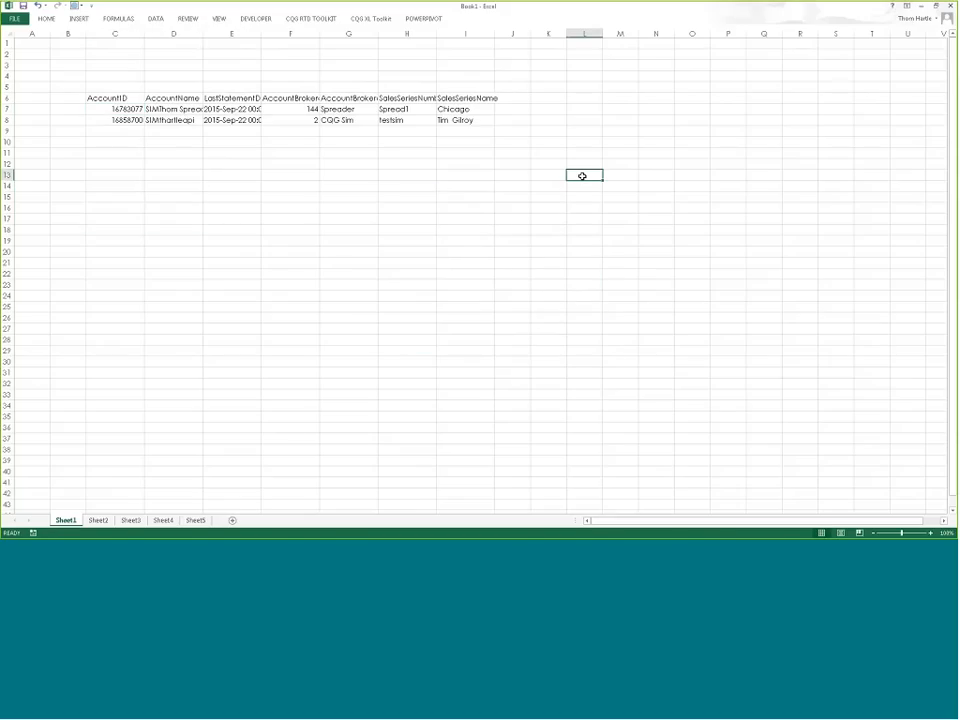
{"action": "left_click", "coordinate": [363, 19]}
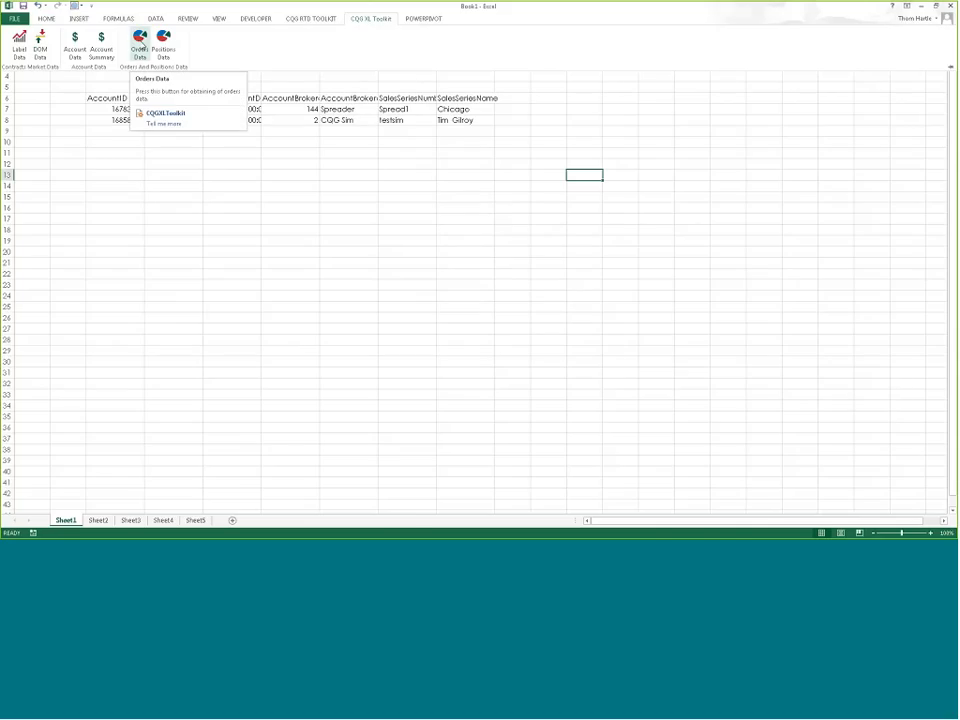
{"action": "left_click", "coordinate": [101, 41]}
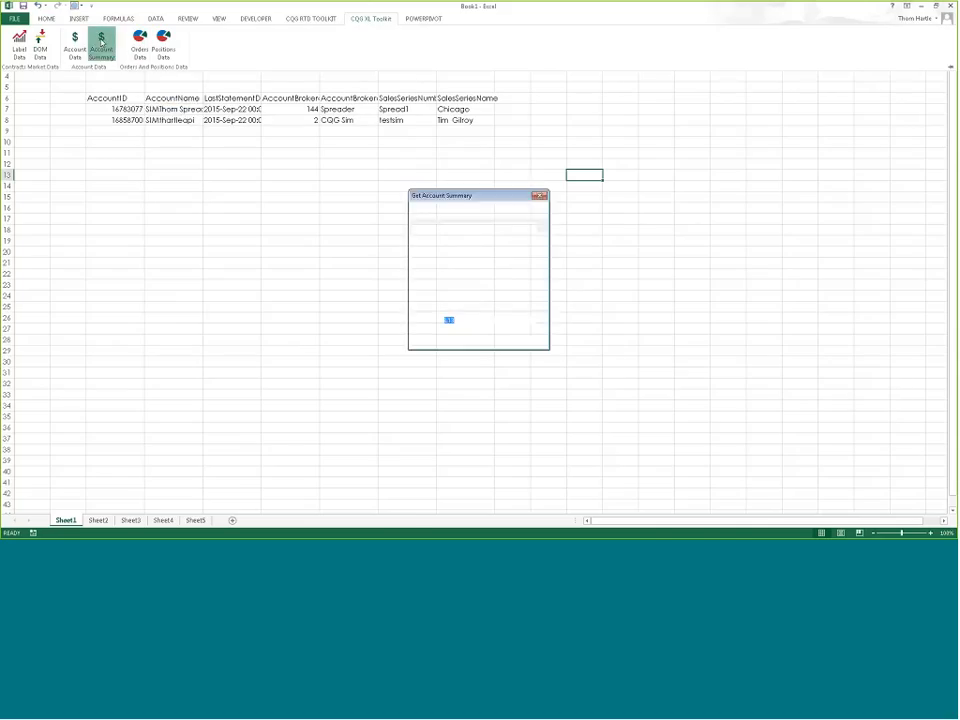
{"action": "left_click", "coordinate": [485, 339]}
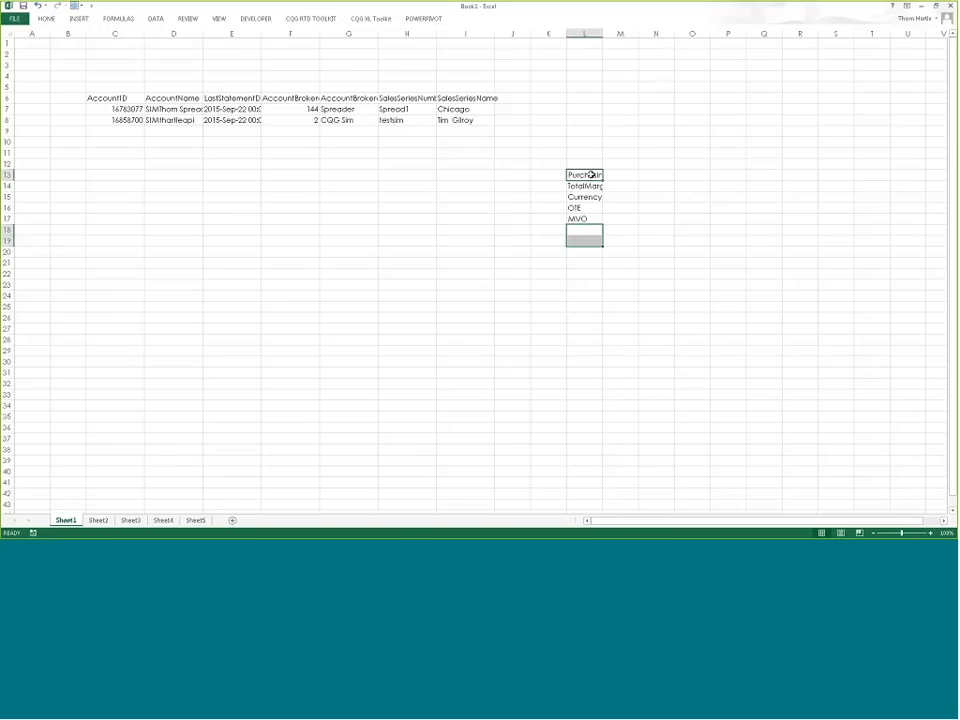
{"action": "left_click_drag", "start_coordinate": [602, 33], "coordinate": [635, 36]}
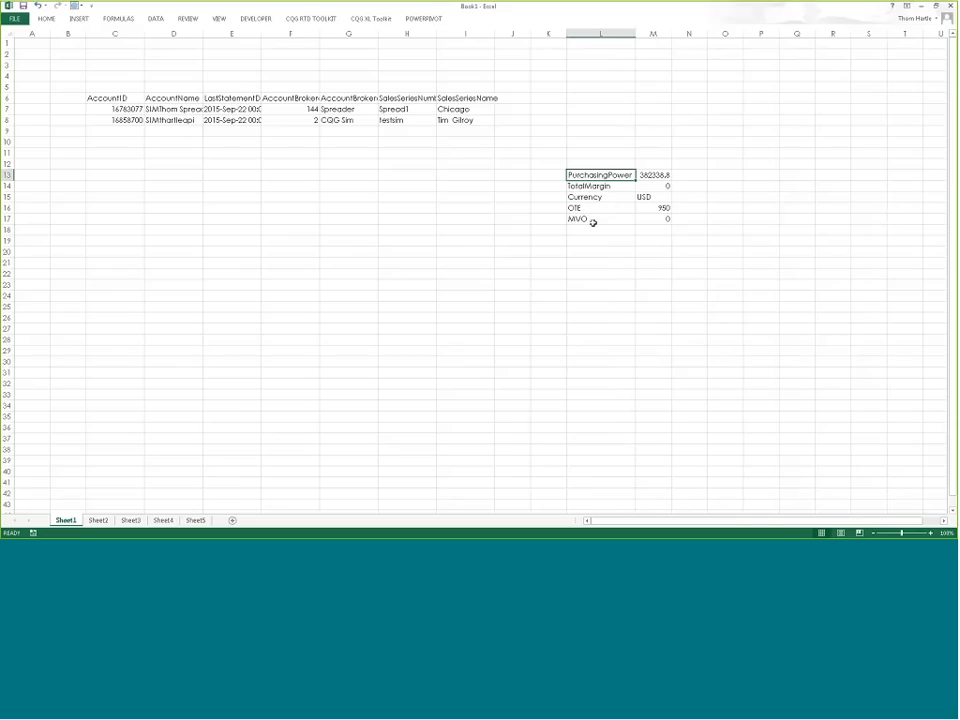
Step: On Sheet2 at cell A3, start an Orders Data request with publication type AllAuthorized
{"action": "left_click", "coordinate": [98, 520]}
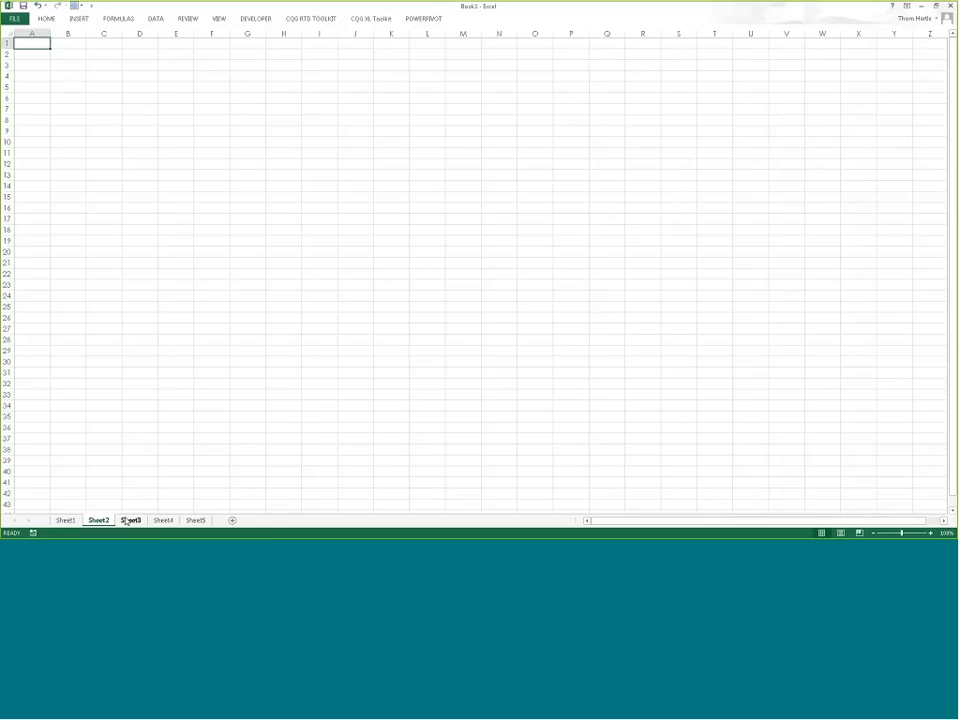
{"action": "left_click", "coordinate": [31, 64]}
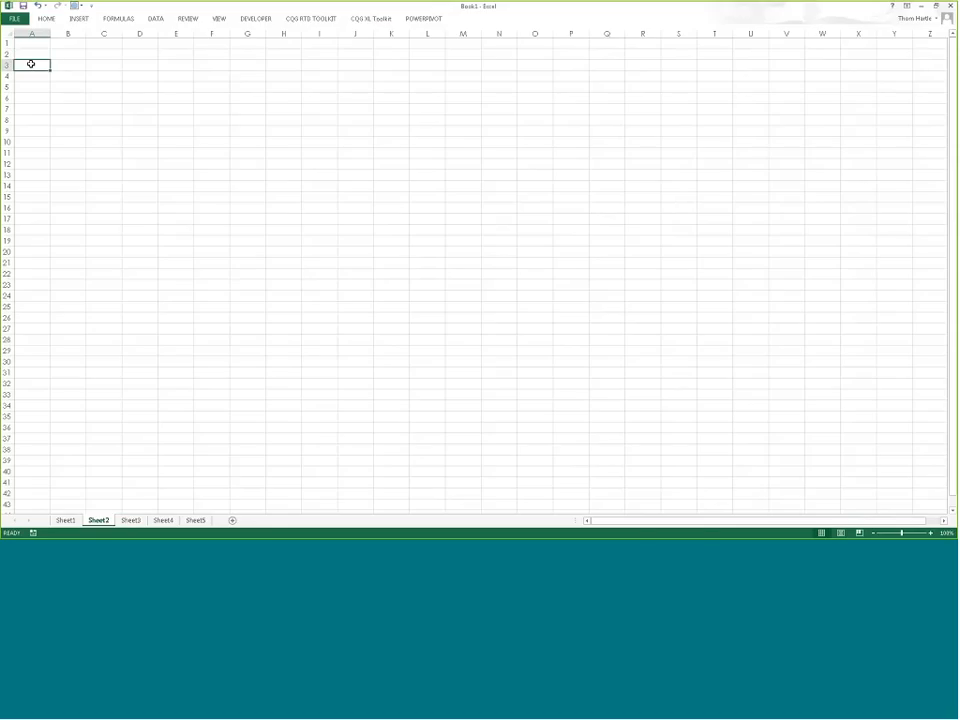
{"action": "left_click", "coordinate": [377, 19]}
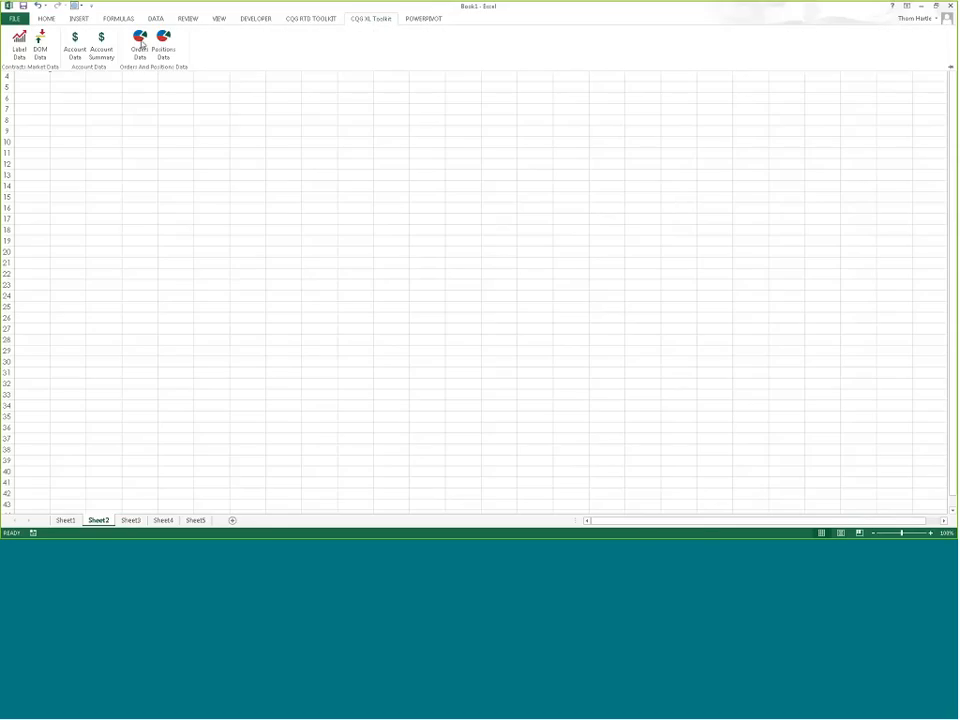
{"action": "left_click", "coordinate": [141, 43]}
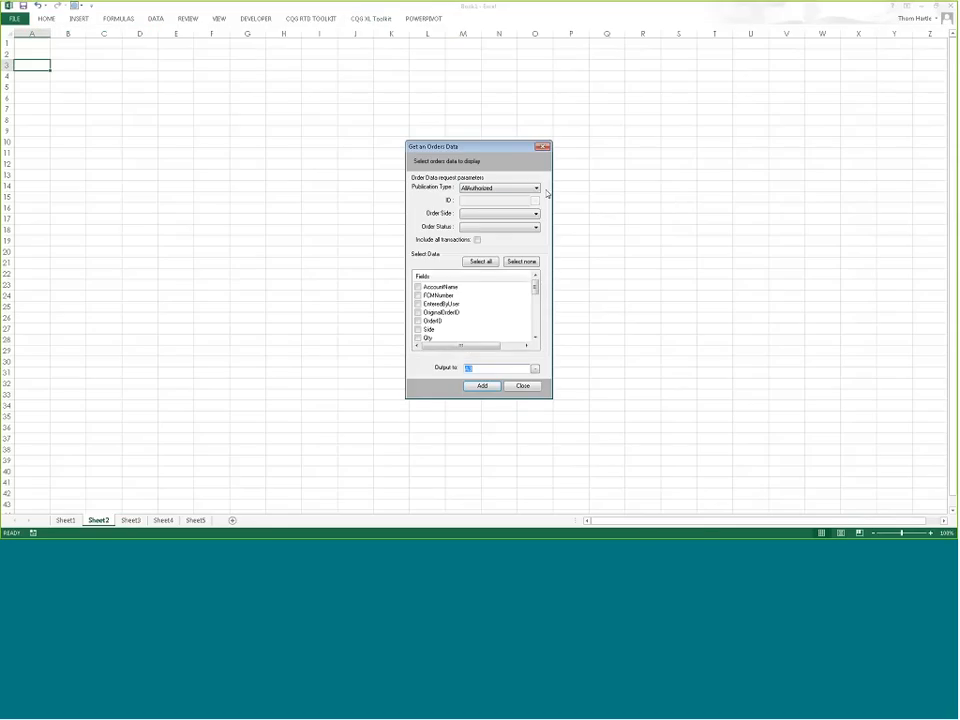
{"action": "left_click", "coordinate": [537, 189]}
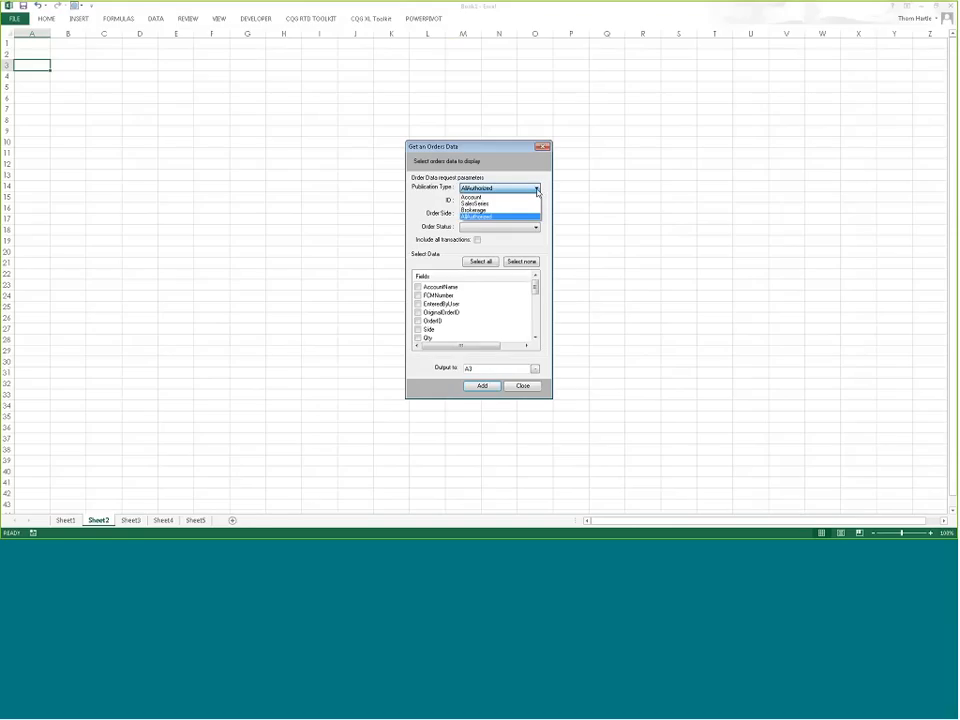
{"action": "left_click", "coordinate": [537, 191]}
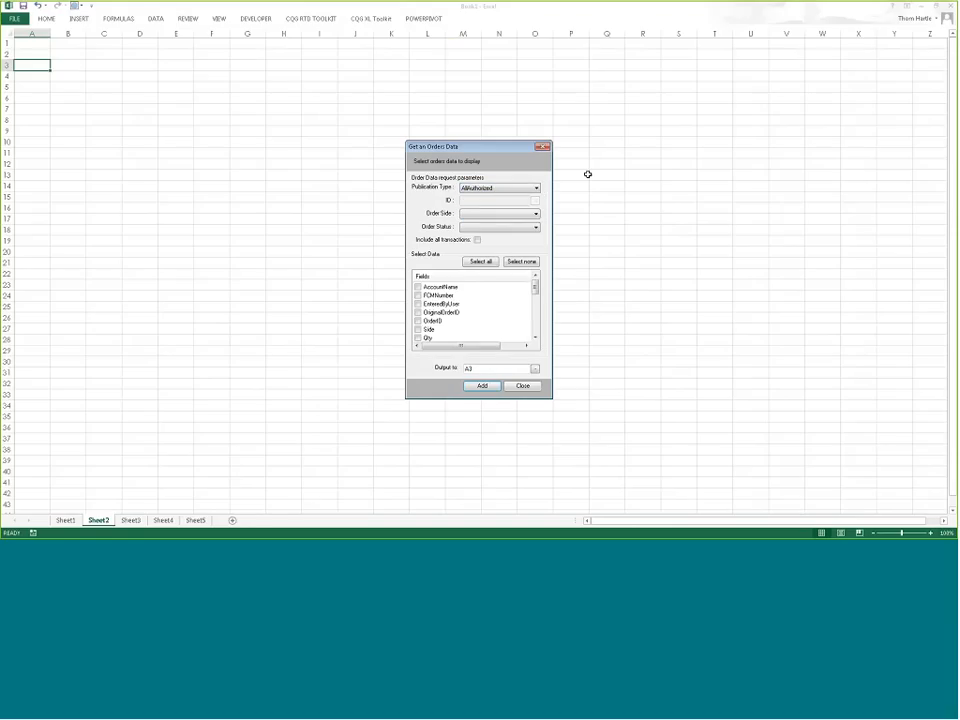
Step: Insert a Buy orders table with all transactions and all fields, then select columns B–F
{"action": "left_click", "coordinate": [536, 217]}
{"action": "left_click", "coordinate": [532, 229]}
{"action": "left_click", "coordinate": [536, 228]}
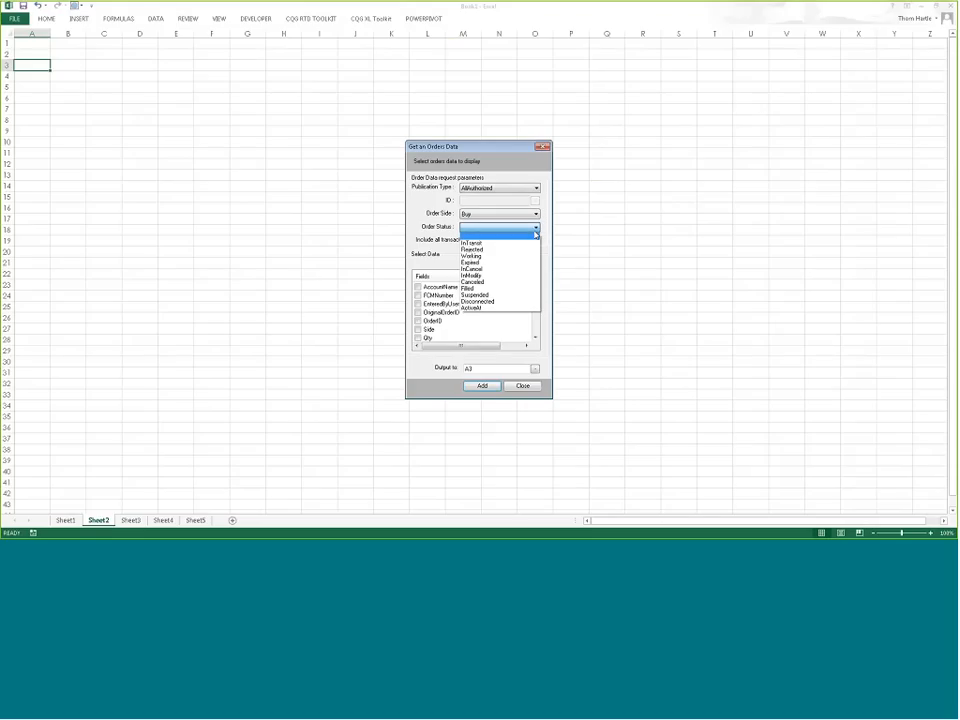
{"action": "left_click", "coordinate": [536, 228]}
{"action": "left_click", "coordinate": [478, 241]}
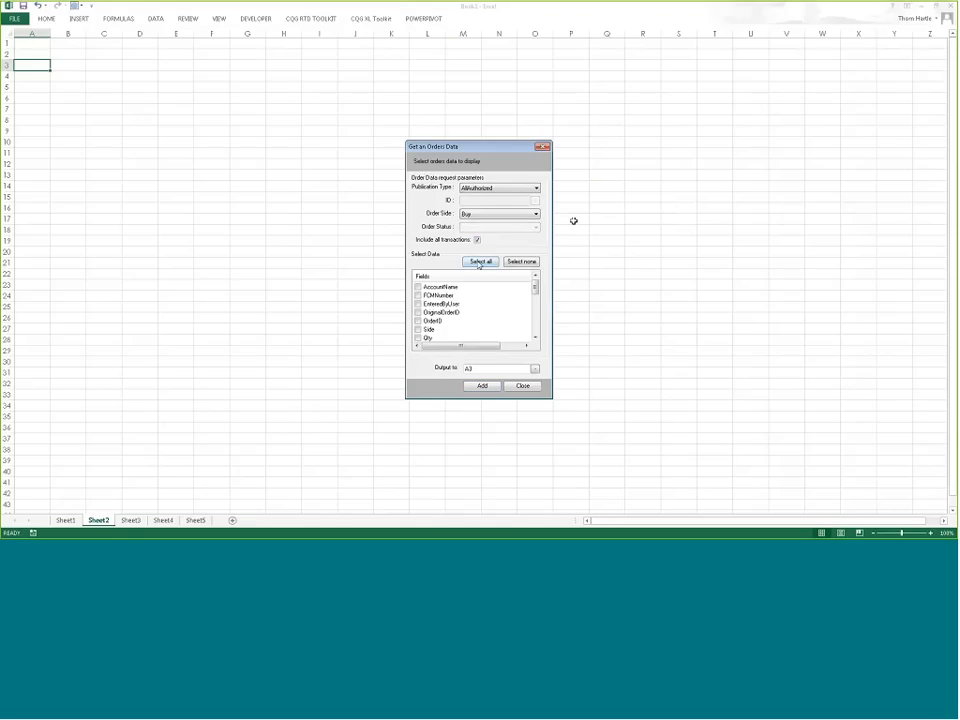
{"action": "left_click", "coordinate": [478, 262]}
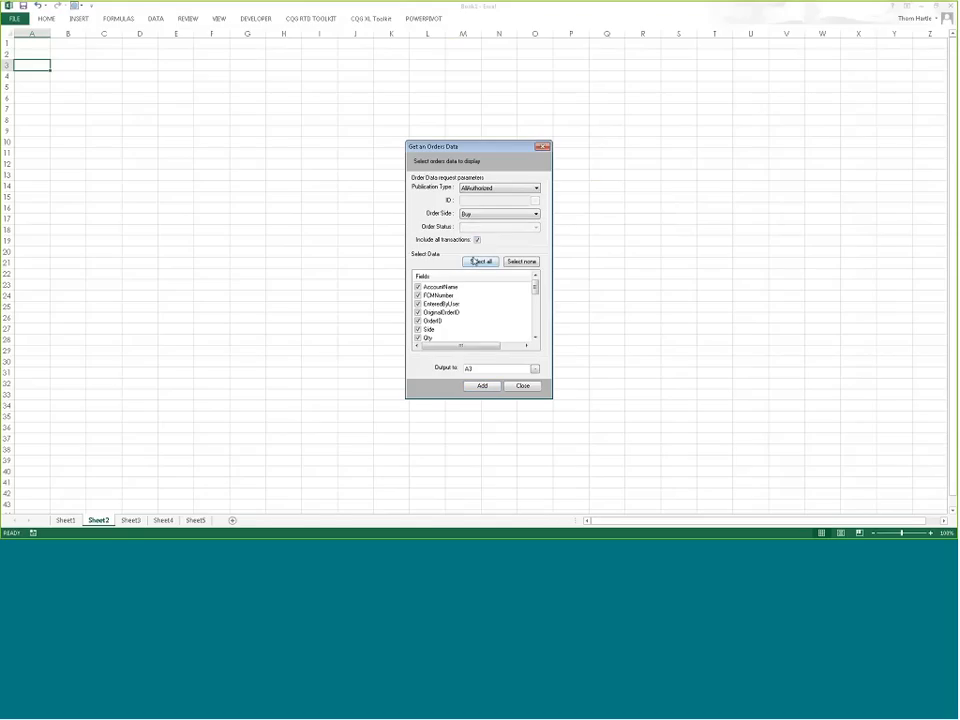
{"action": "left_click", "coordinate": [480, 386]}
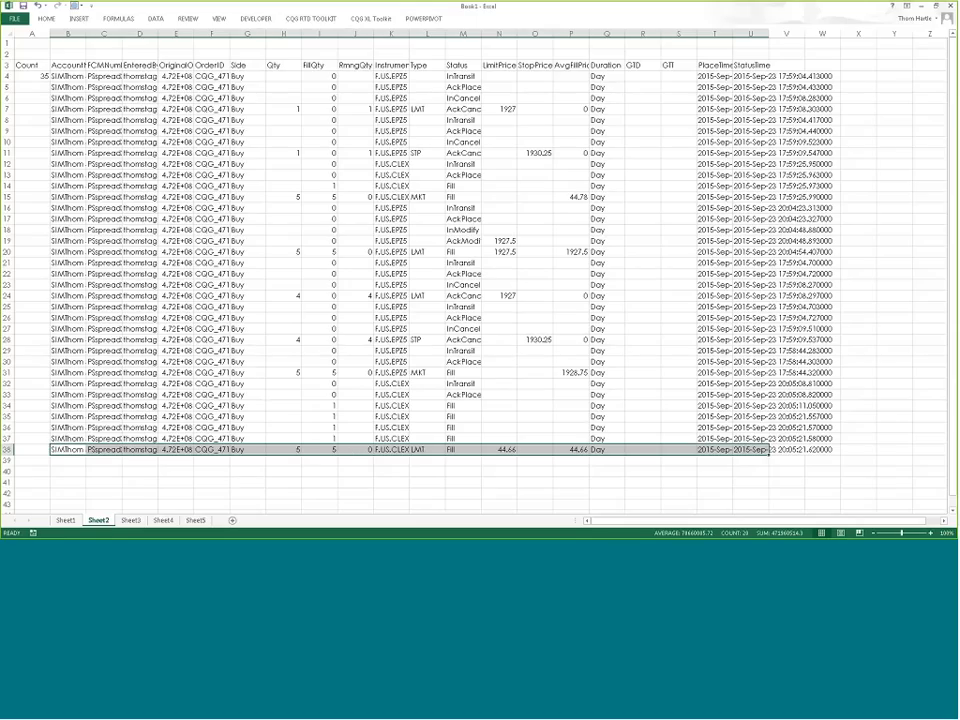
{"action": "left_click_drag", "start_coordinate": [68, 33], "coordinate": [228, 33]}
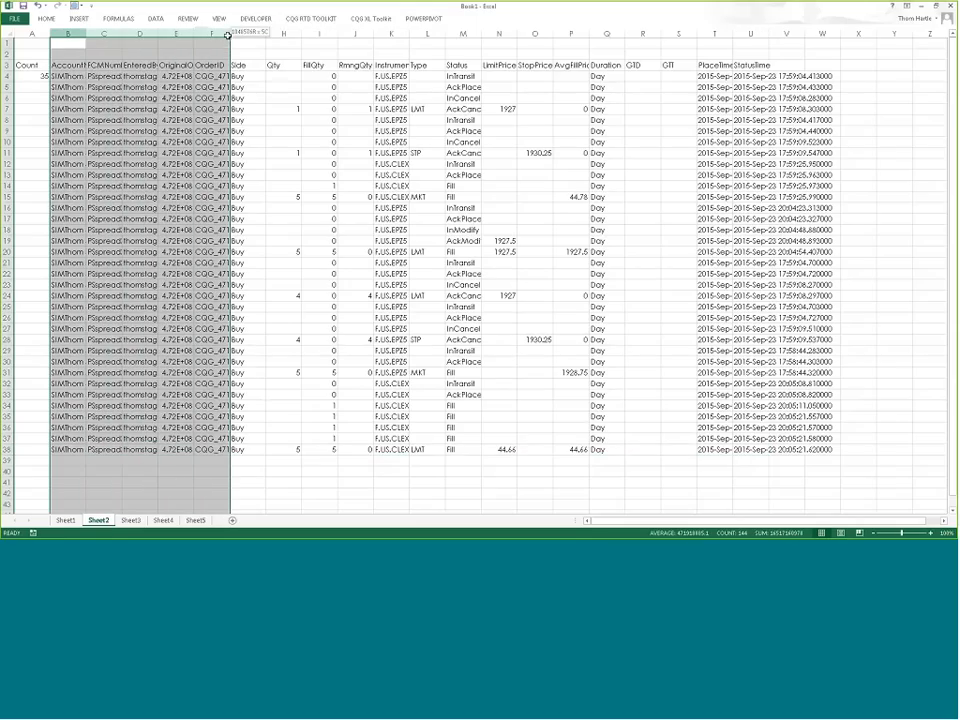
{"action": "right_click", "coordinate": [218, 33]}
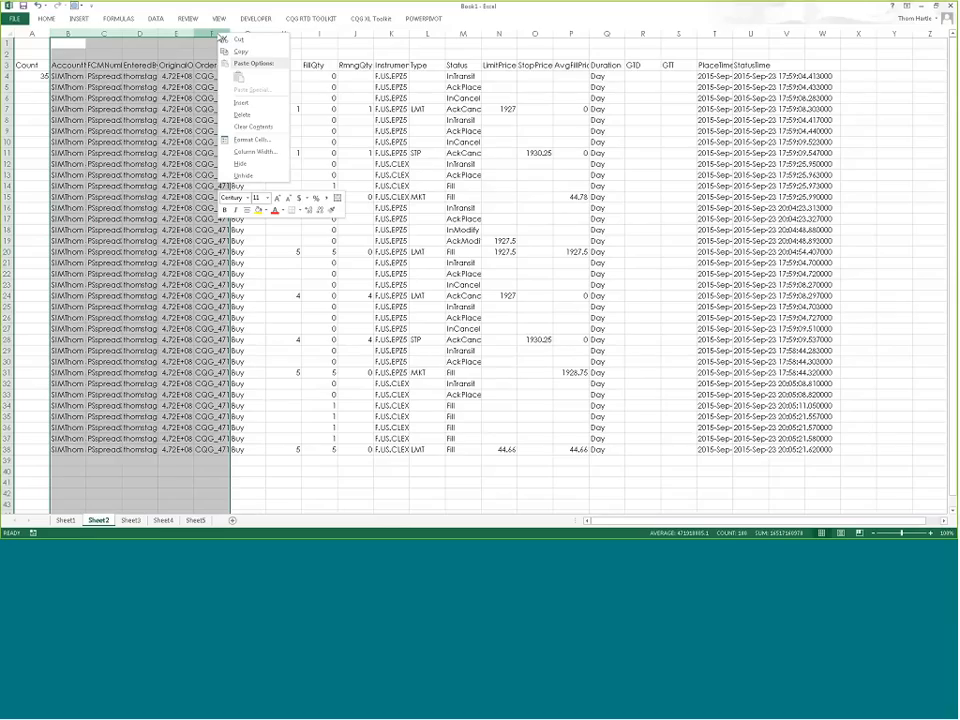
Step: Set the width of Sheet2 columns B–F to 14
{"action": "left_click", "coordinate": [262, 151]}
{"action": "type", "text": "14"}
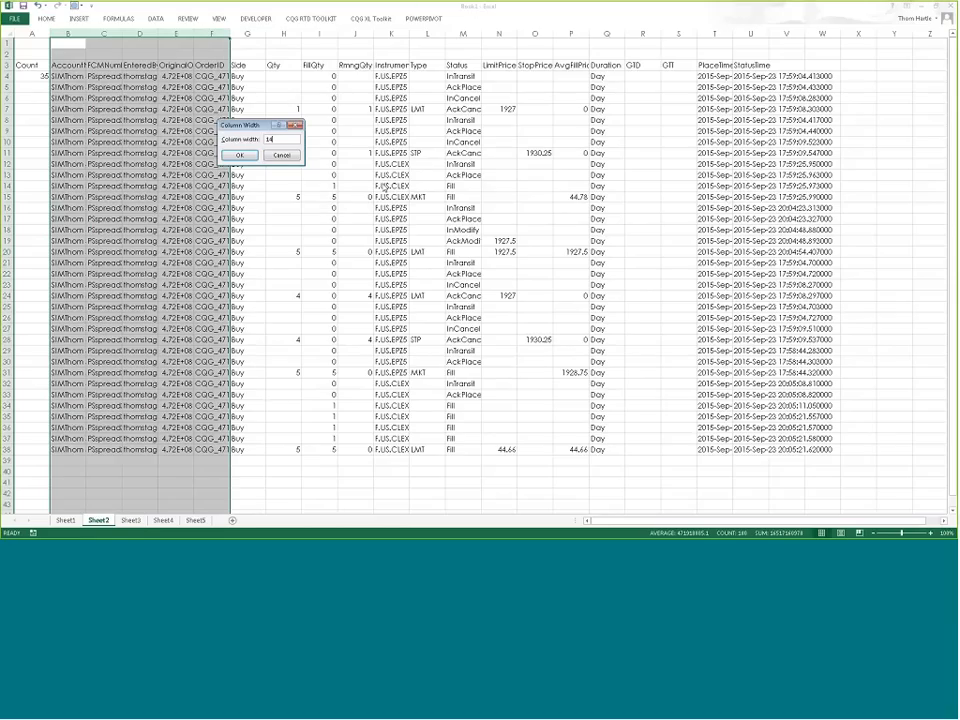
{"action": "key", "text": "Return"}
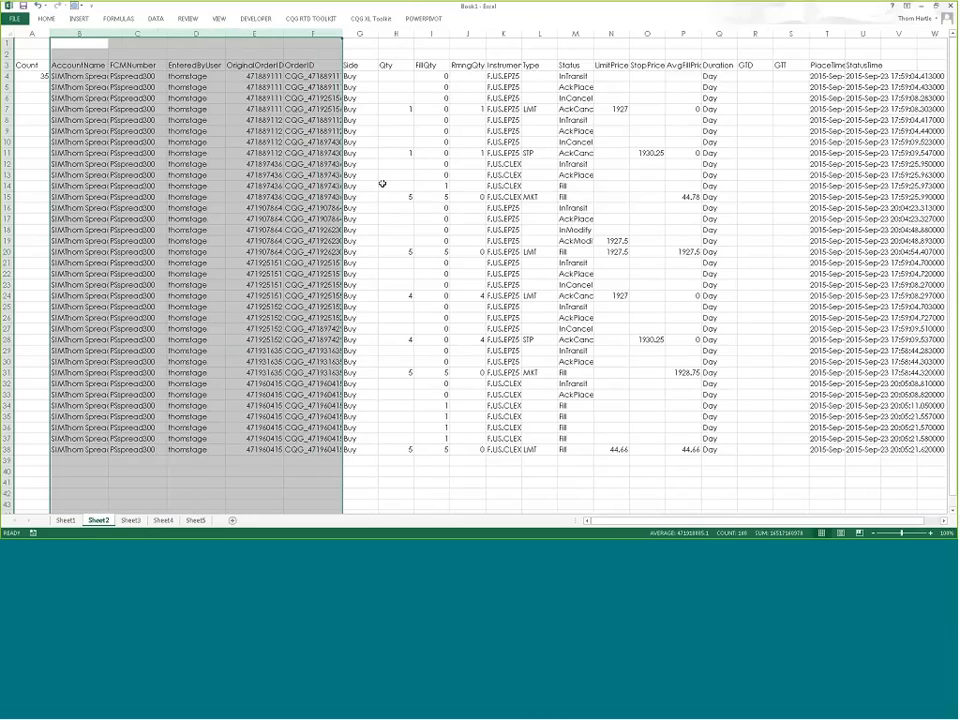
{"action": "left_click", "coordinate": [268, 172]}
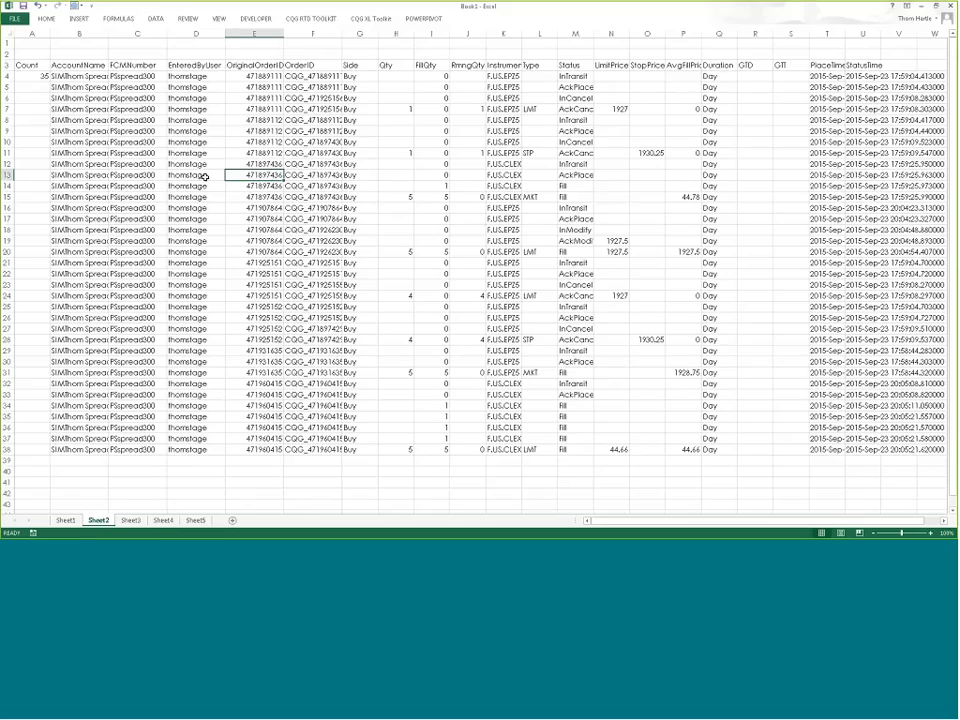
Step: Insert a Sell orders table at A3 on Sheet3, then switch to the empty Sheet4
{"action": "left_click", "coordinate": [130, 520]}
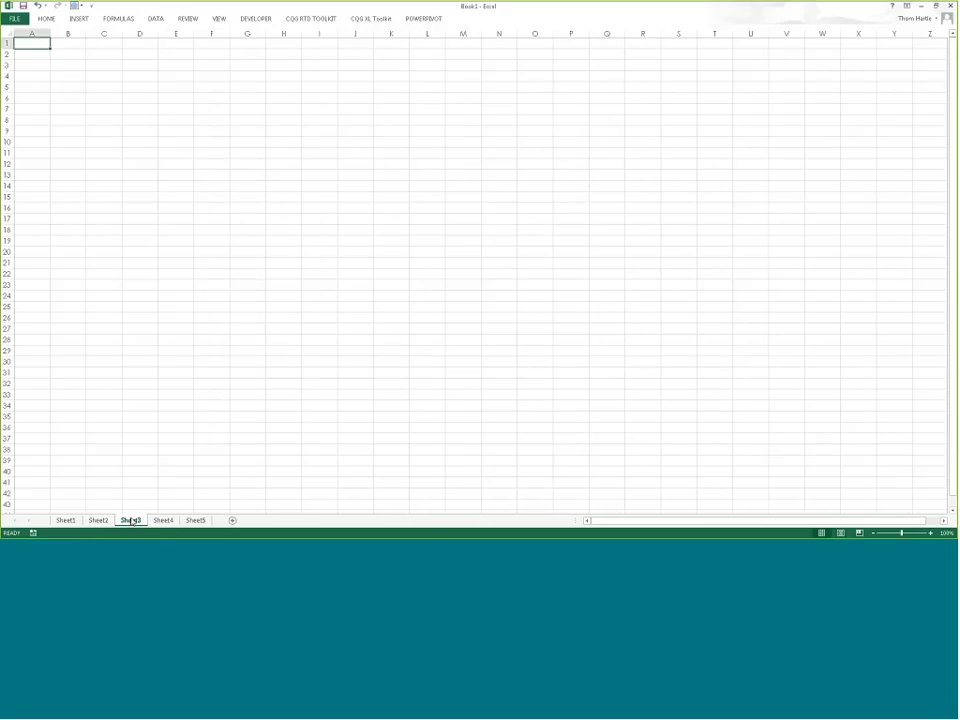
{"action": "left_click", "coordinate": [43, 66]}
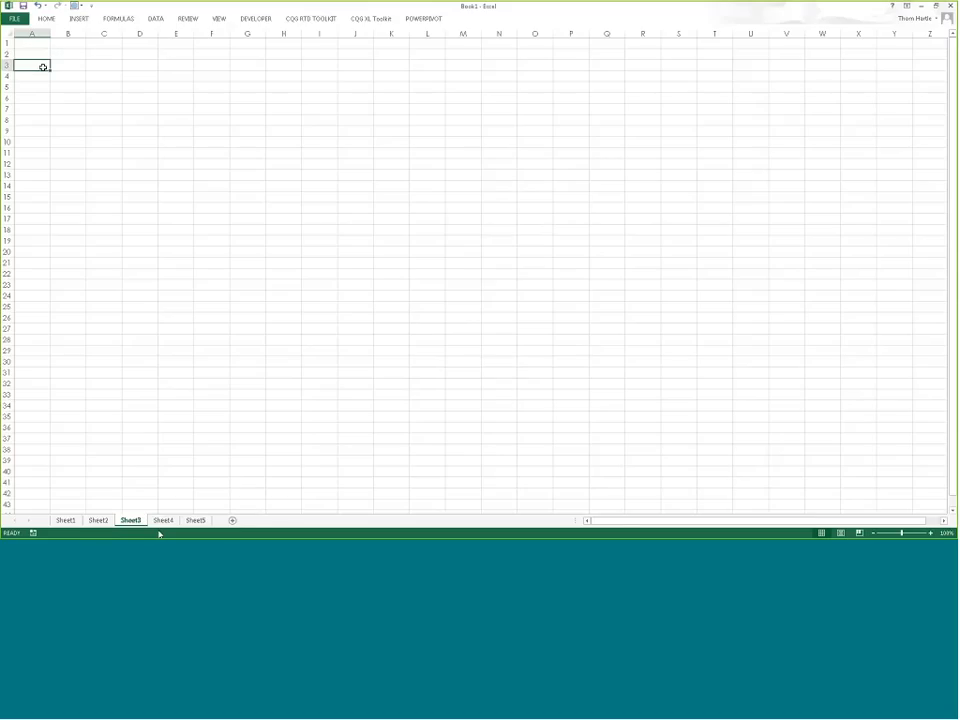
{"action": "left_click", "coordinate": [362, 20]}
{"action": "left_click", "coordinate": [140, 40]}
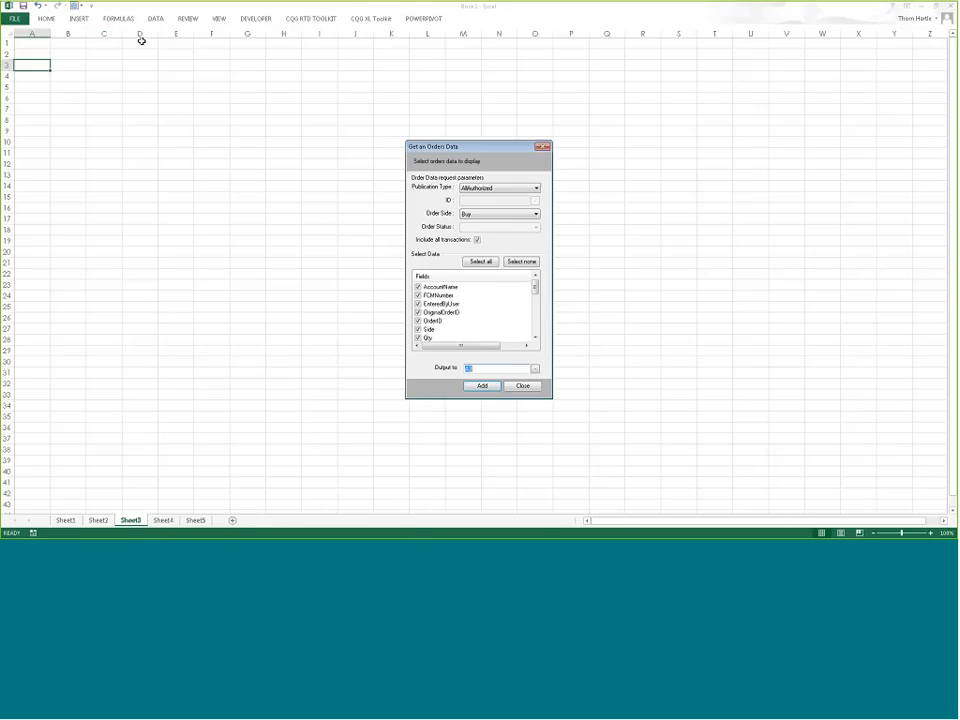
{"action": "left_click", "coordinate": [498, 214]}
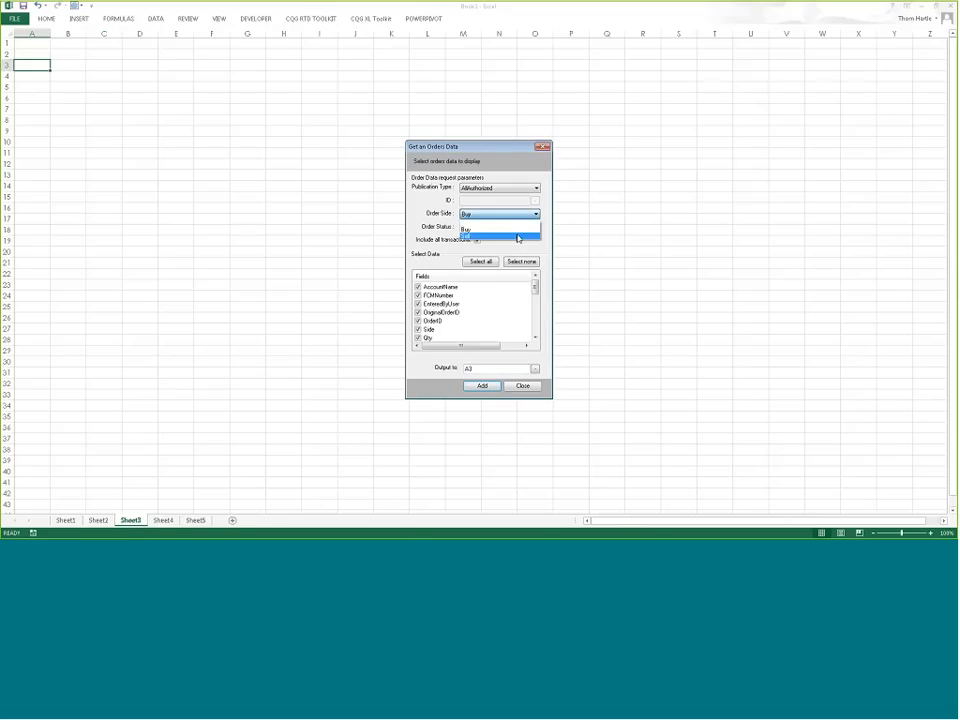
{"action": "left_click", "coordinate": [512, 231]}
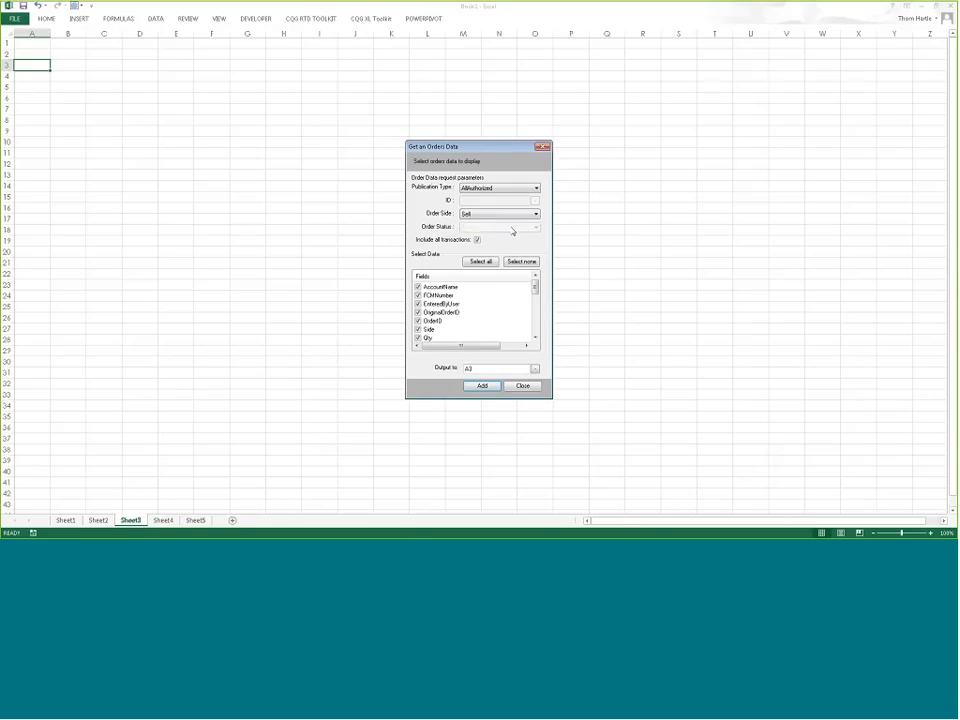
{"action": "left_click", "coordinate": [483, 385]}
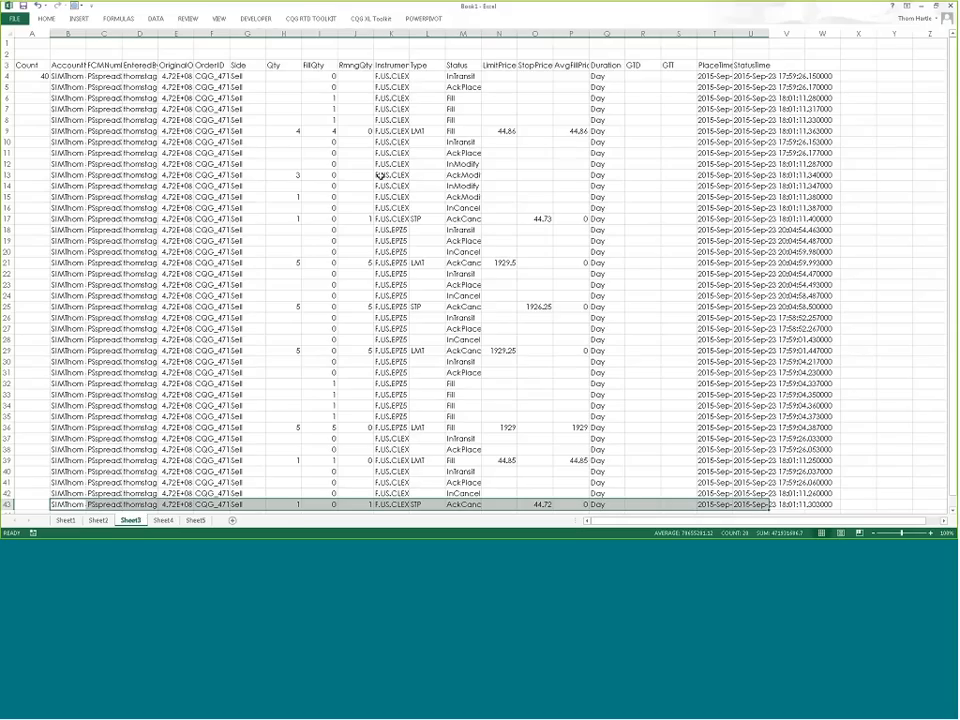
{"action": "left_click", "coordinate": [170, 521]}
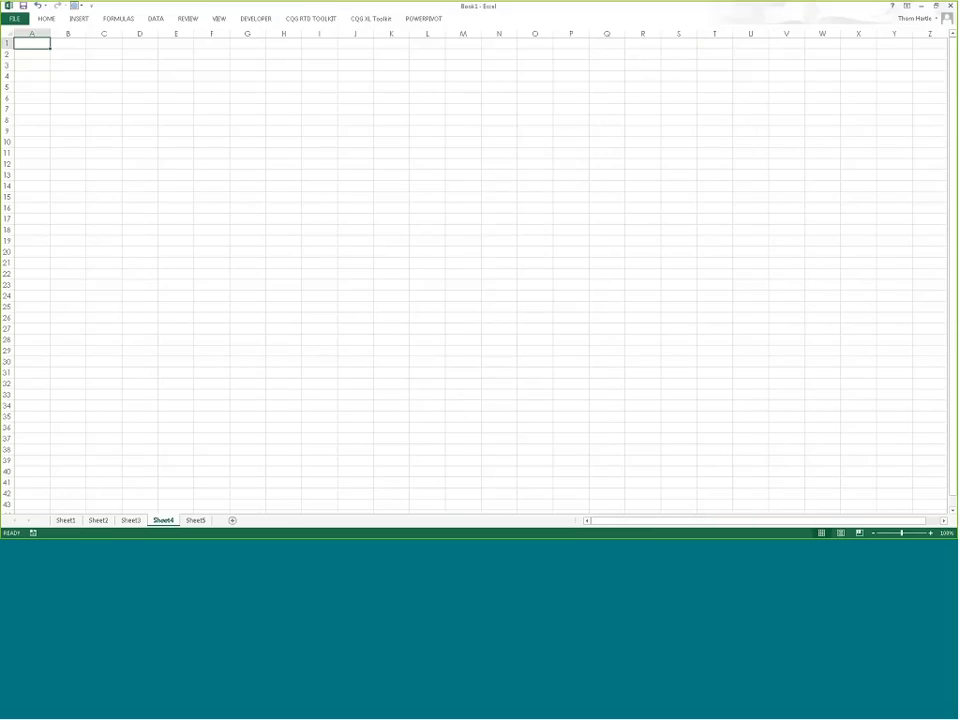
Step: Select D5 on Sheet4, then open and close the Positions Data form without adding
{"action": "left_click", "coordinate": [124, 90]}
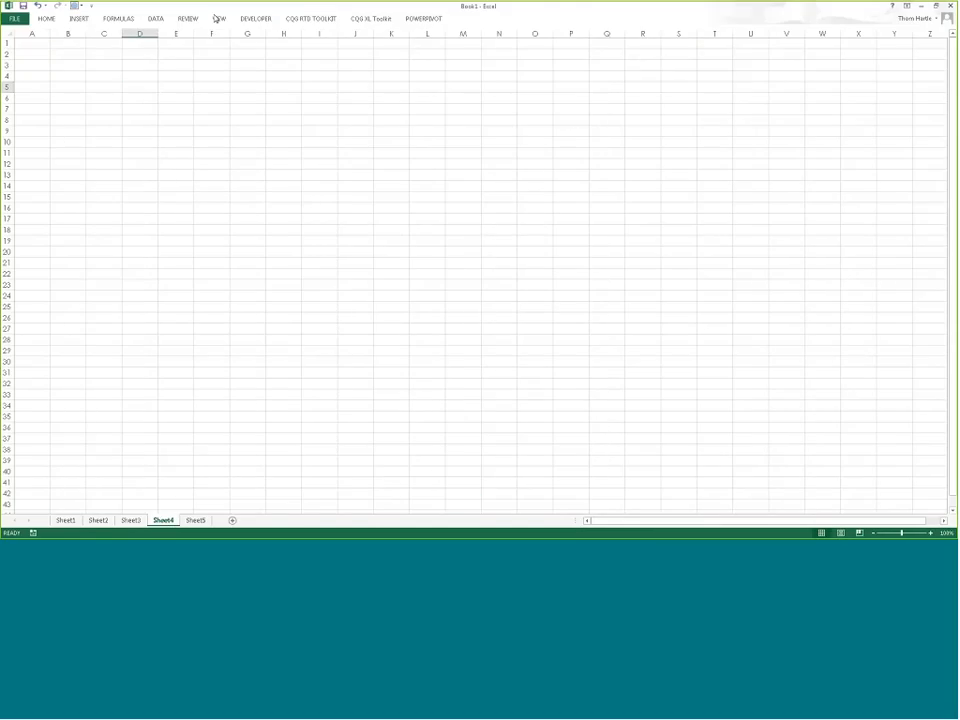
{"action": "left_click", "coordinate": [371, 19]}
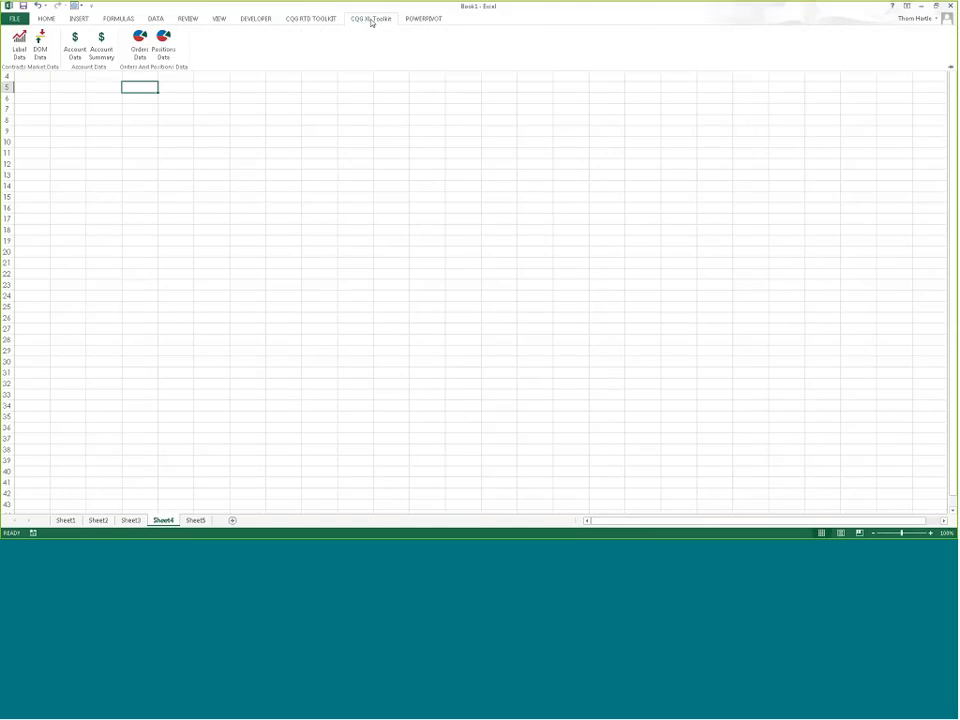
{"action": "left_click", "coordinate": [163, 38]}
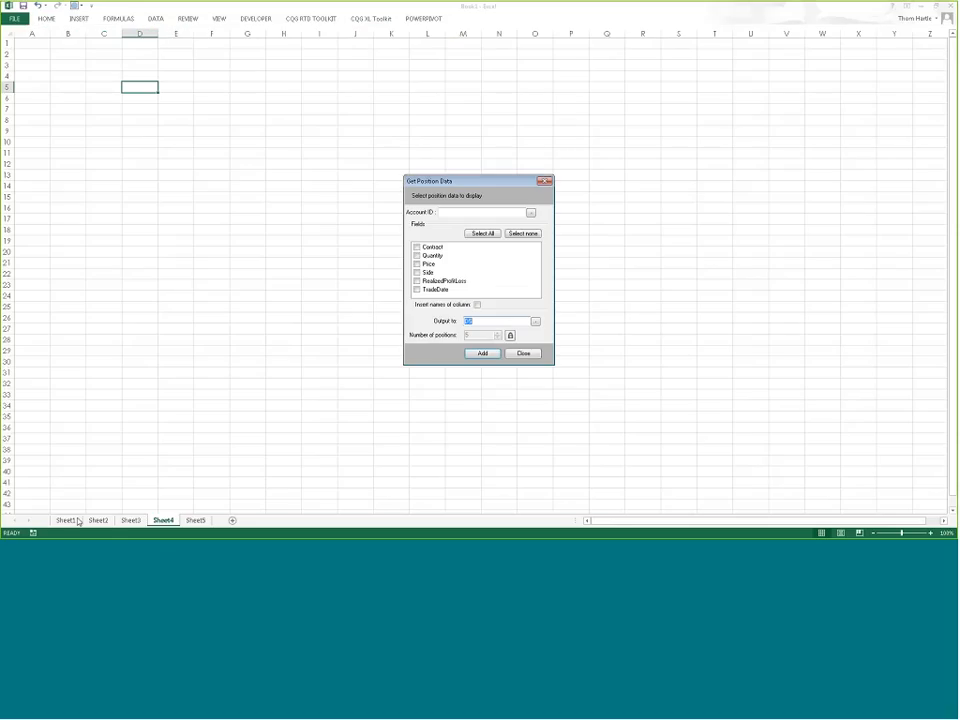
{"action": "left_click", "coordinate": [518, 357]}
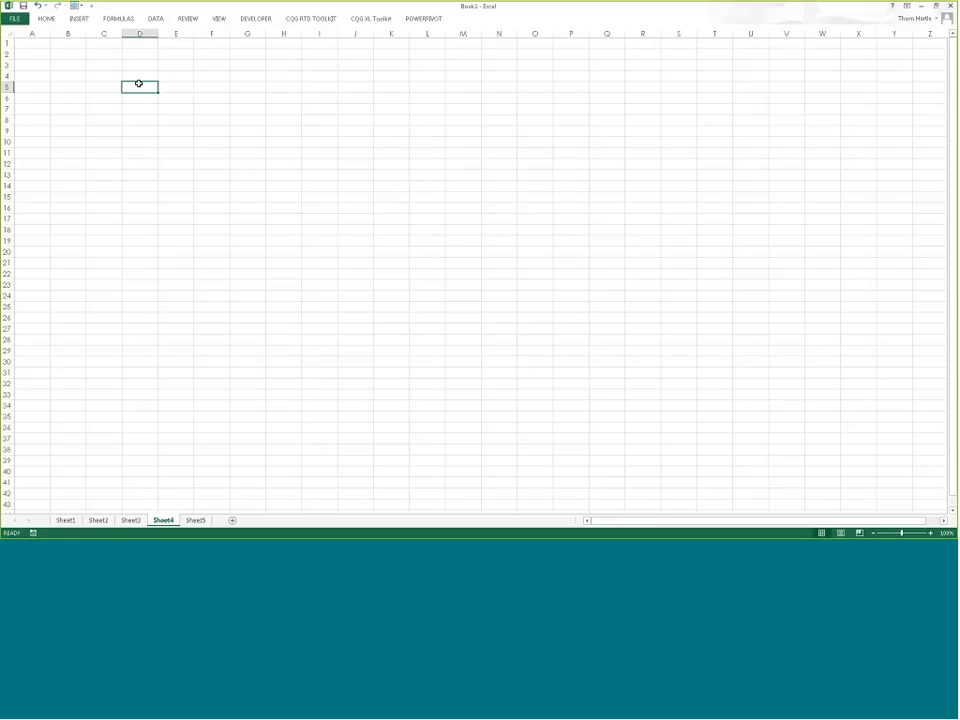
Step: Enter a formula in D5 that references the account ID in Sheet1 cell C7
{"action": "type", "text": "="}
{"action": "left_click", "coordinate": [96, 520]}
{"action": "left_click", "coordinate": [66, 520]}
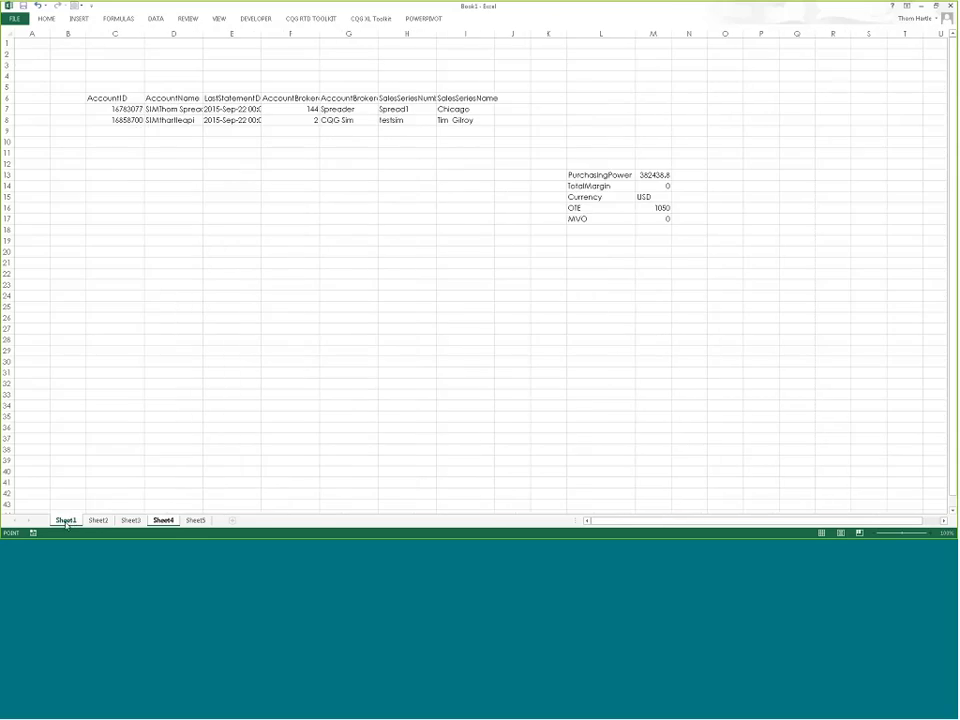
{"action": "left_click", "coordinate": [113, 110]}
{"action": "key", "text": "Return"}
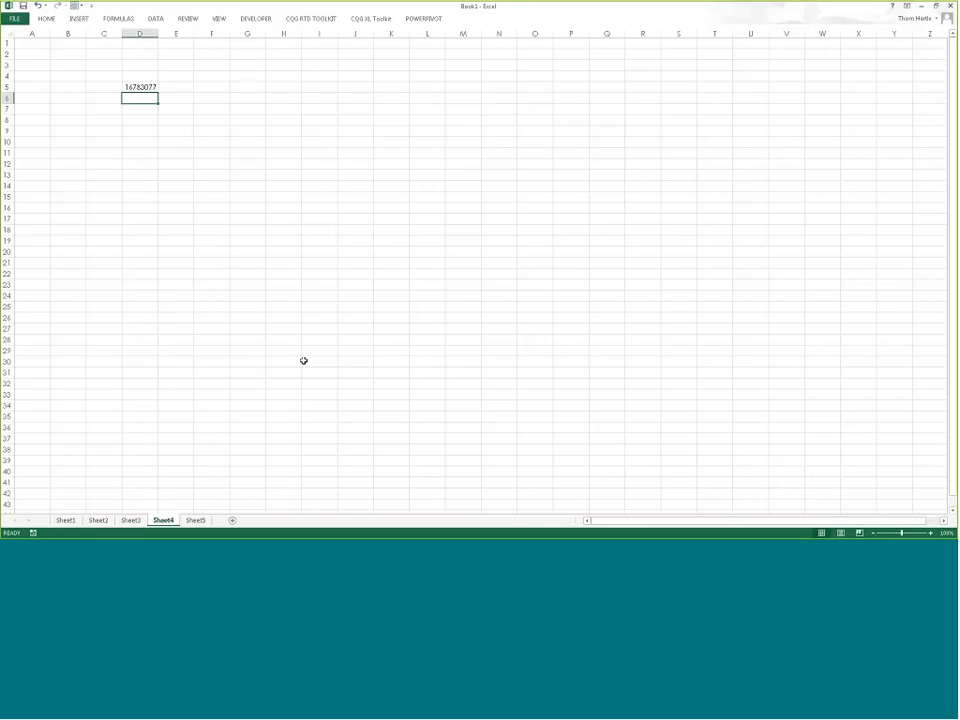
Step: Add Positions Data for the account ID in D5, with all fields and column headers
{"action": "left_click", "coordinate": [368, 18]}
{"action": "left_click", "coordinate": [163, 40]}
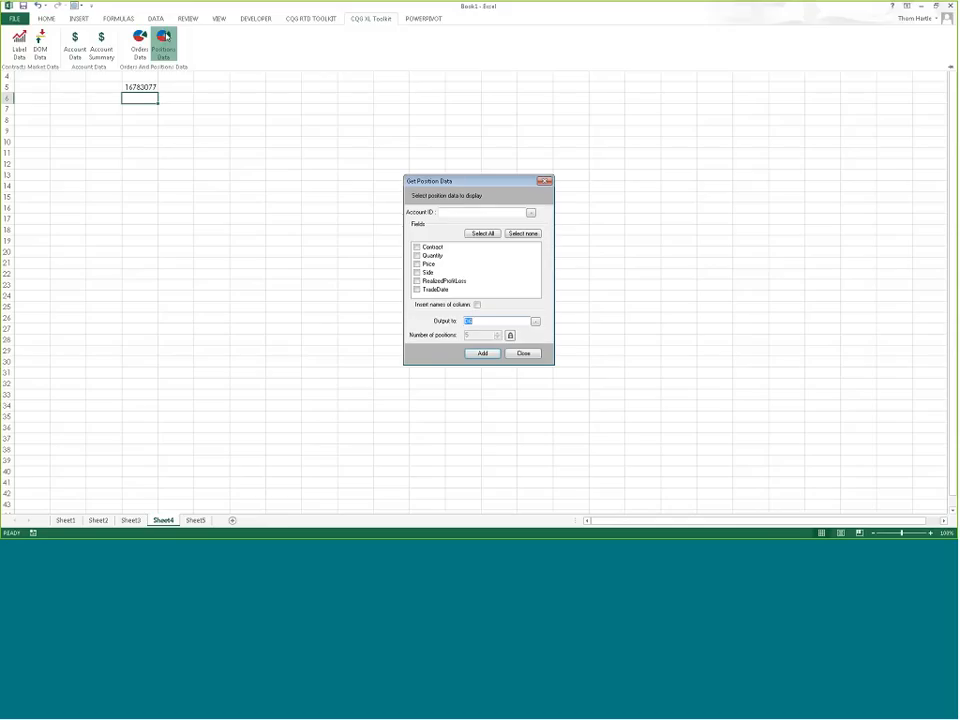
{"action": "left_click", "coordinate": [531, 212]}
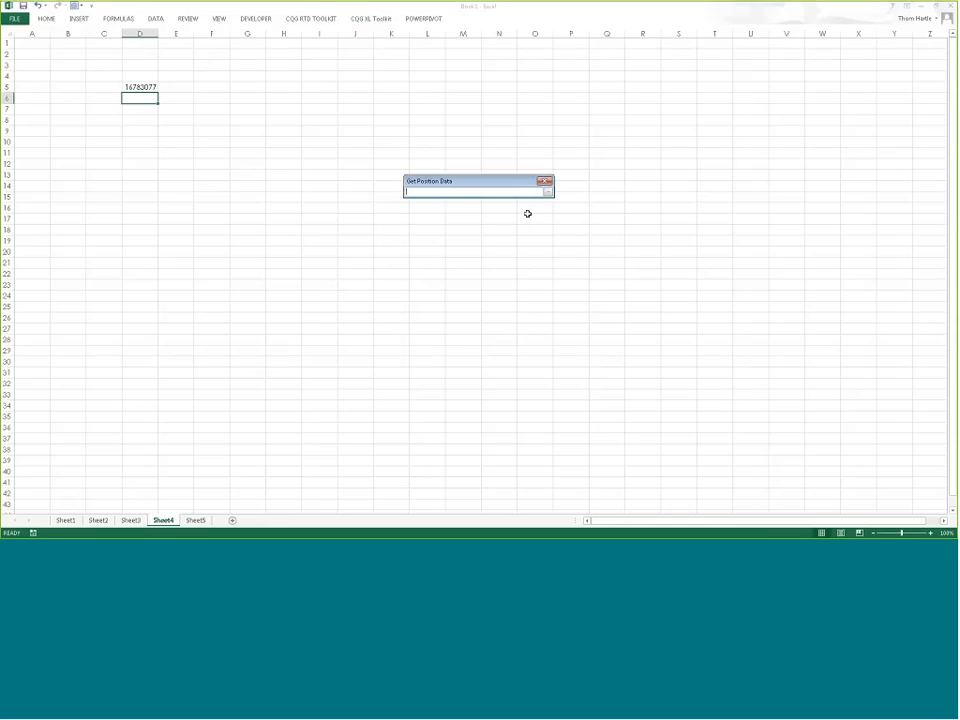
{"action": "left_click", "coordinate": [141, 87]}
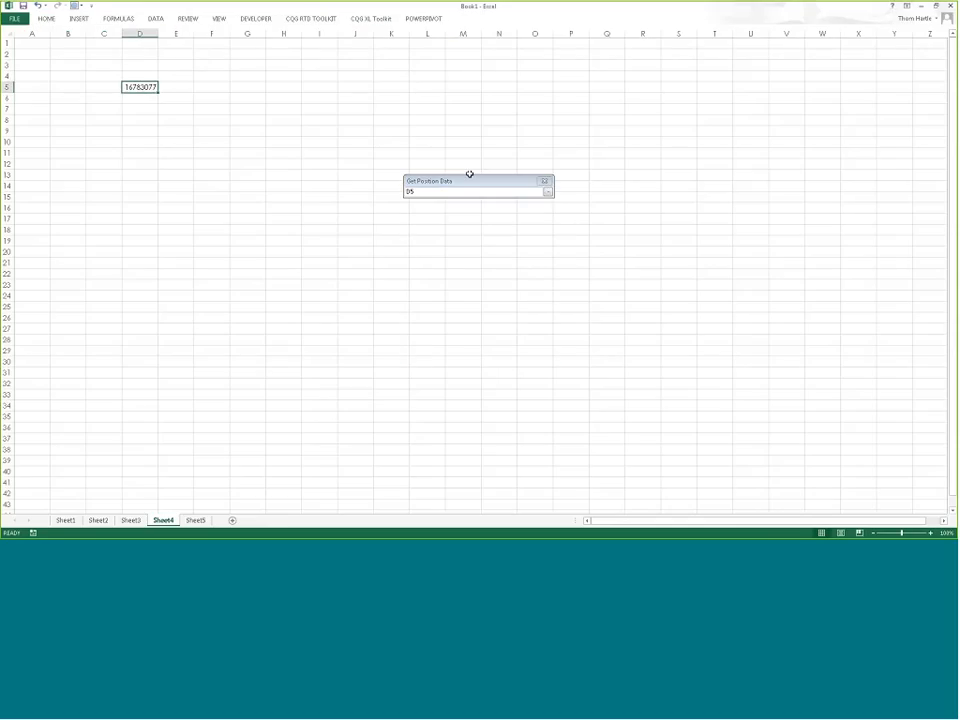
{"action": "key", "text": "Return"}
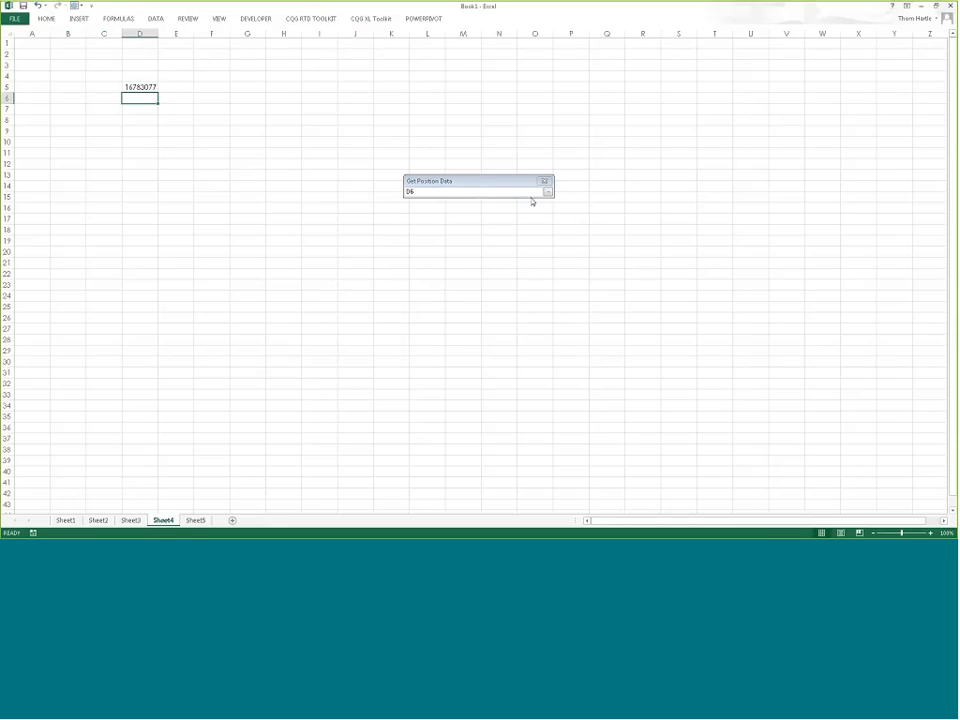
{"action": "left_click", "coordinate": [150, 87]}
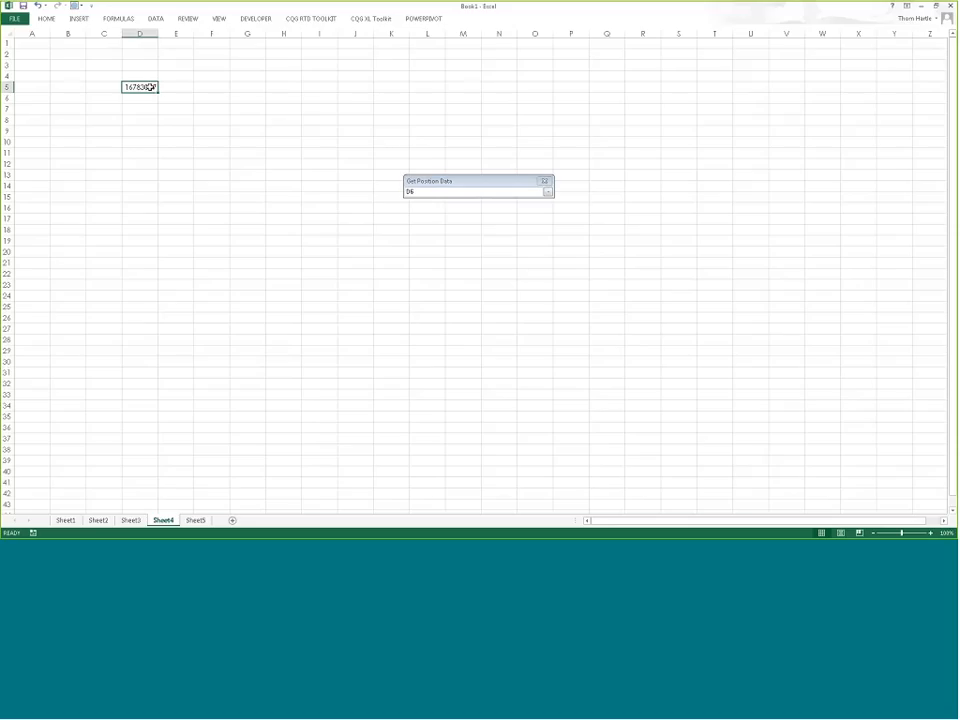
{"action": "left_click", "coordinate": [548, 192]}
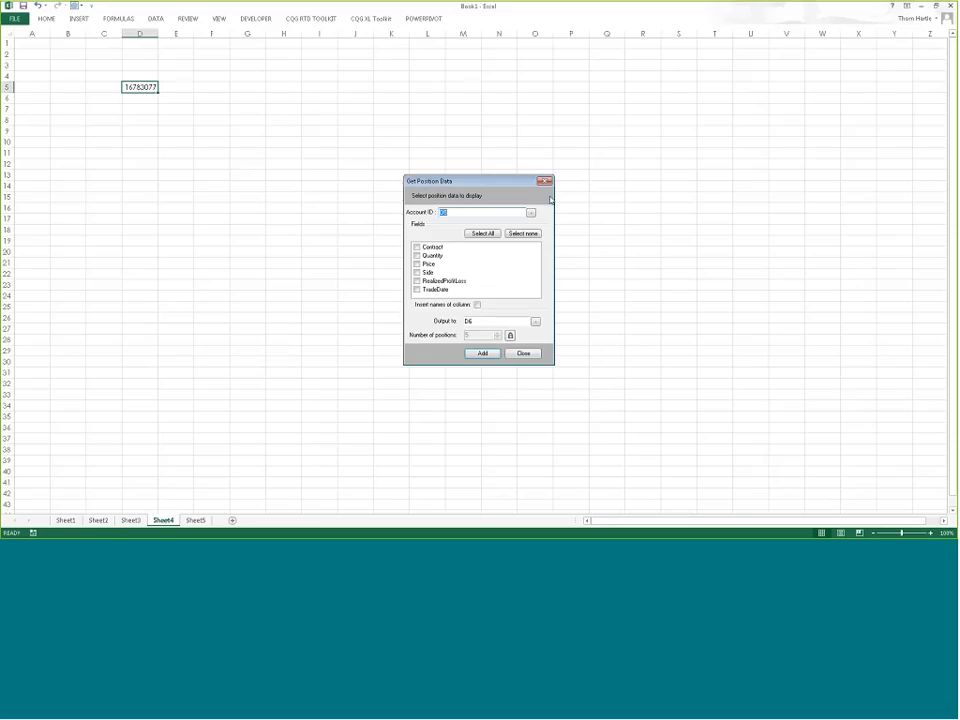
{"action": "left_click", "coordinate": [483, 233]}
{"action": "left_click", "coordinate": [477, 304]}
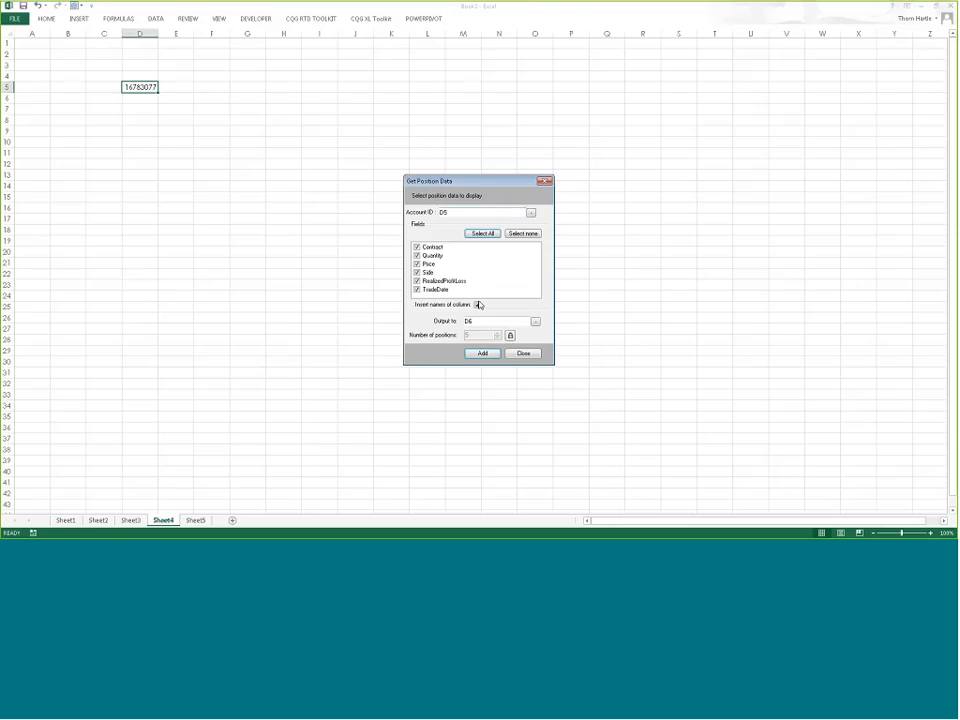
{"action": "left_click", "coordinate": [490, 355]}
Step: Widen column E for contract names and column I for RealizedProfitLoss
{"action": "left_click", "coordinate": [238, 172]}
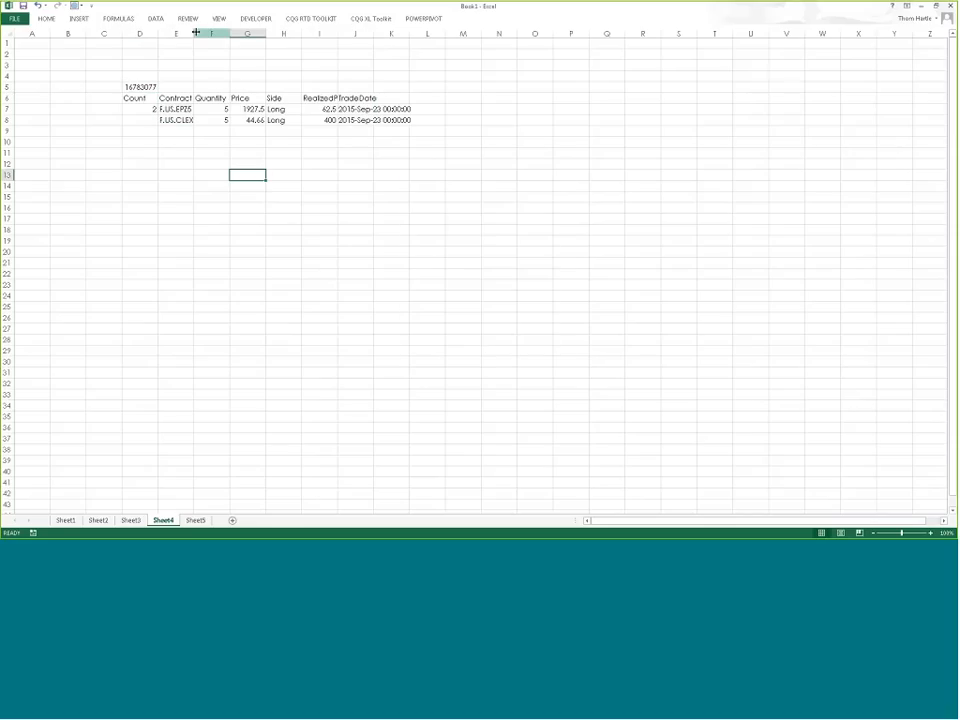
{"action": "left_click_drag", "start_coordinate": [196, 32], "coordinate": [249, 33]}
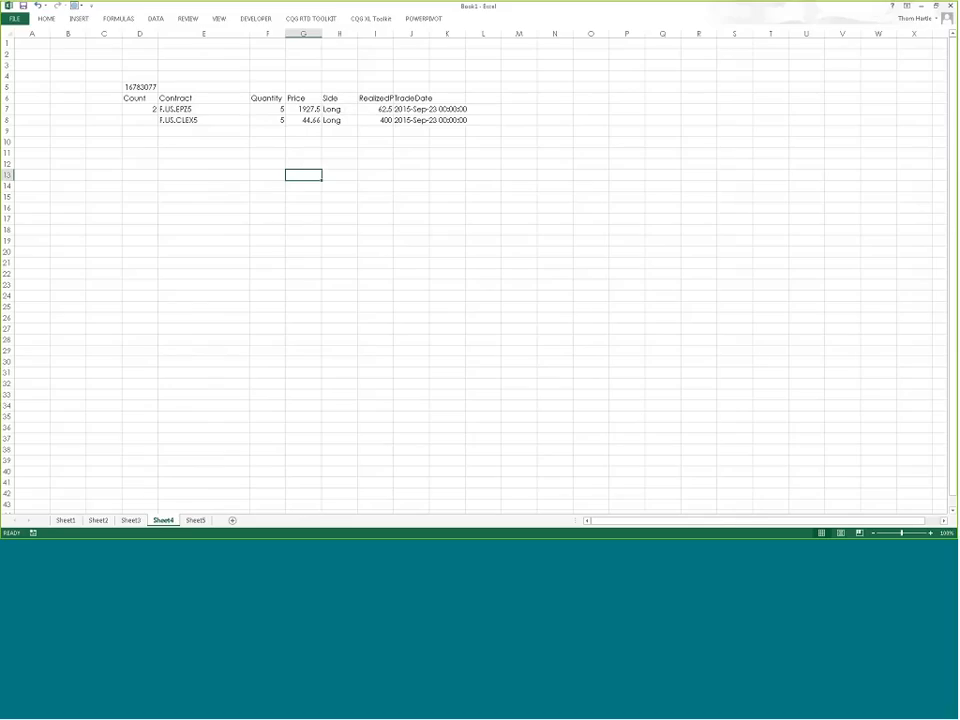
{"action": "left_click_drag", "start_coordinate": [393, 34], "coordinate": [438, 36]}
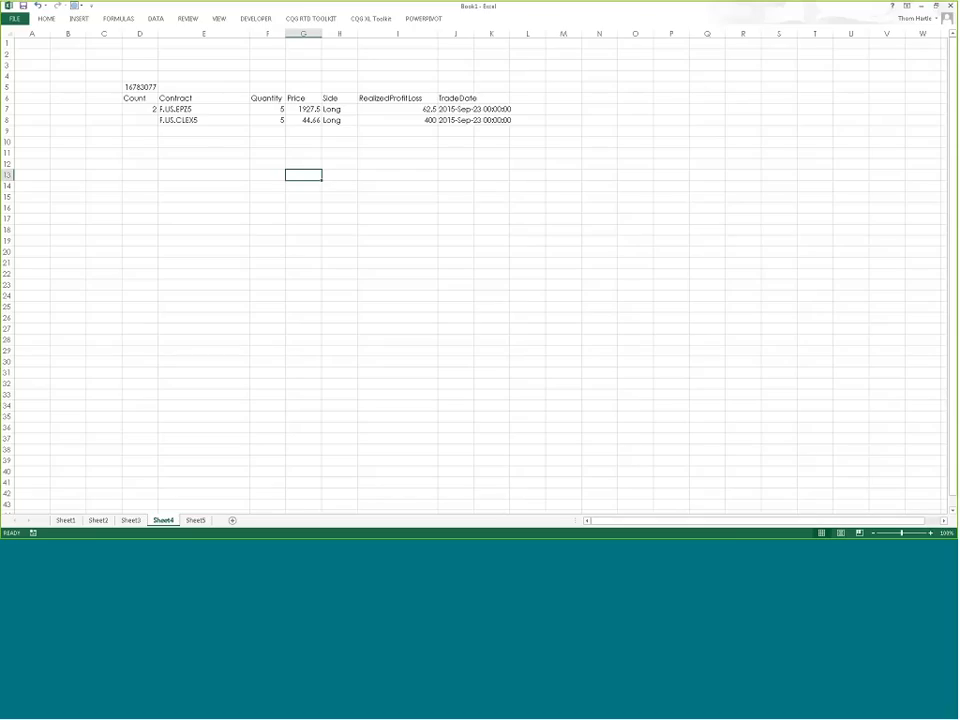
Step: Set the workbook calculation mode to Manual under Calculation Options
{"action": "left_click", "coordinate": [491, 196]}
{"action": "left_click", "coordinate": [225, 156]}
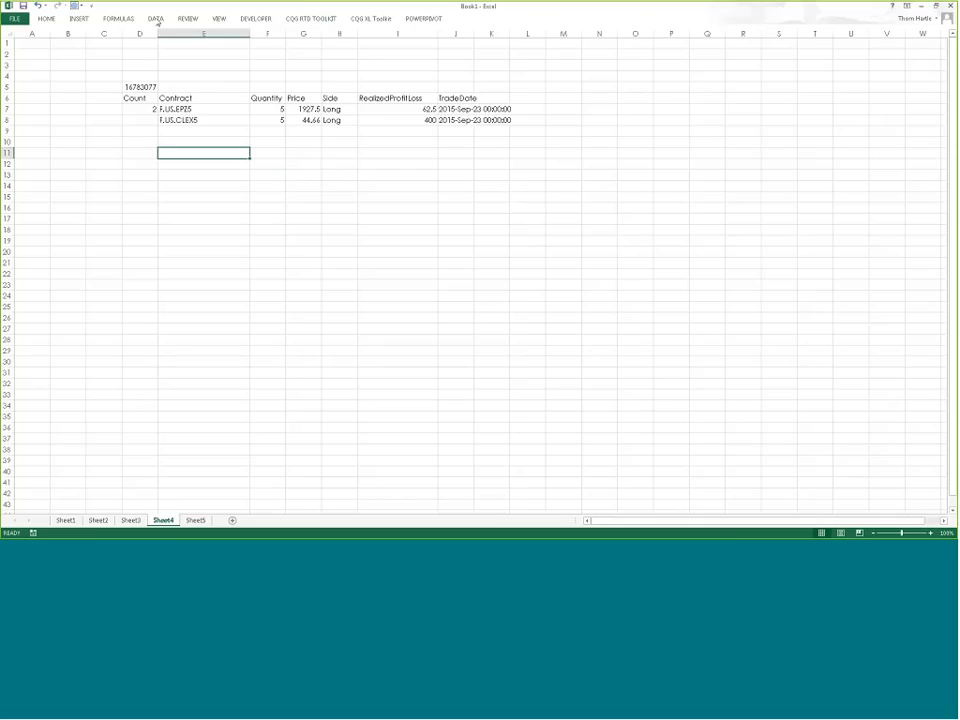
{"action": "left_click", "coordinate": [118, 19]}
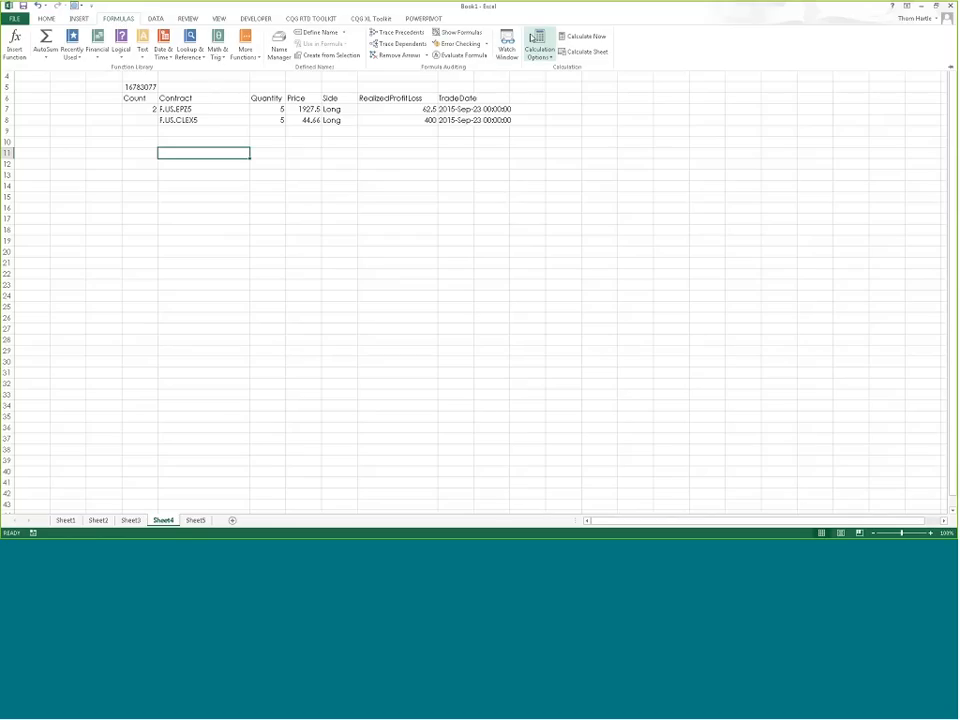
{"action": "left_click", "coordinate": [535, 40]}
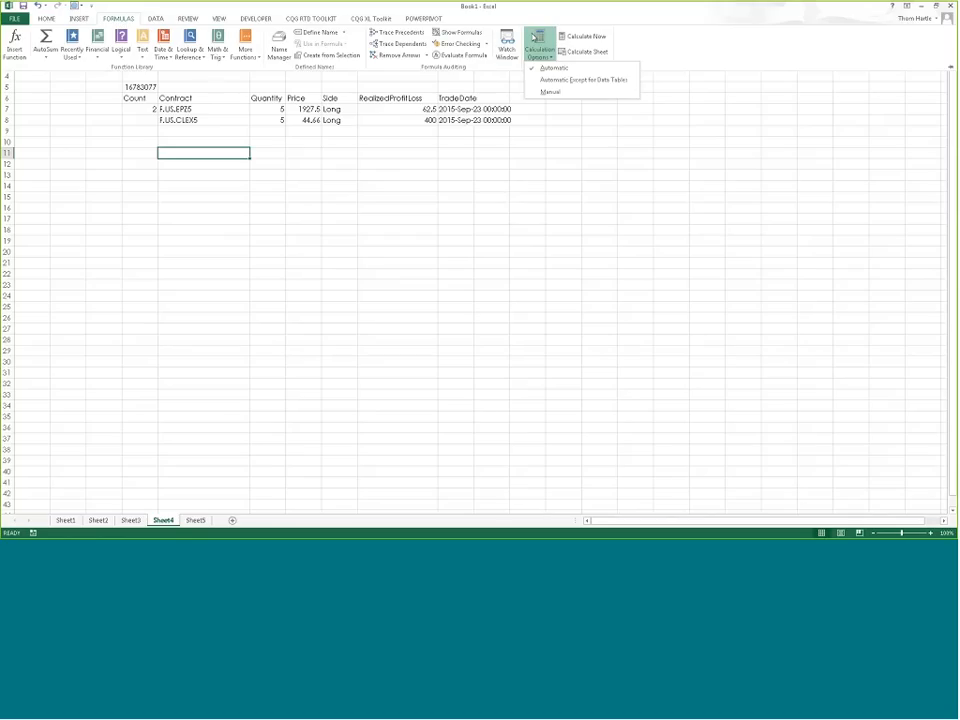
{"action": "left_click", "coordinate": [553, 92]}
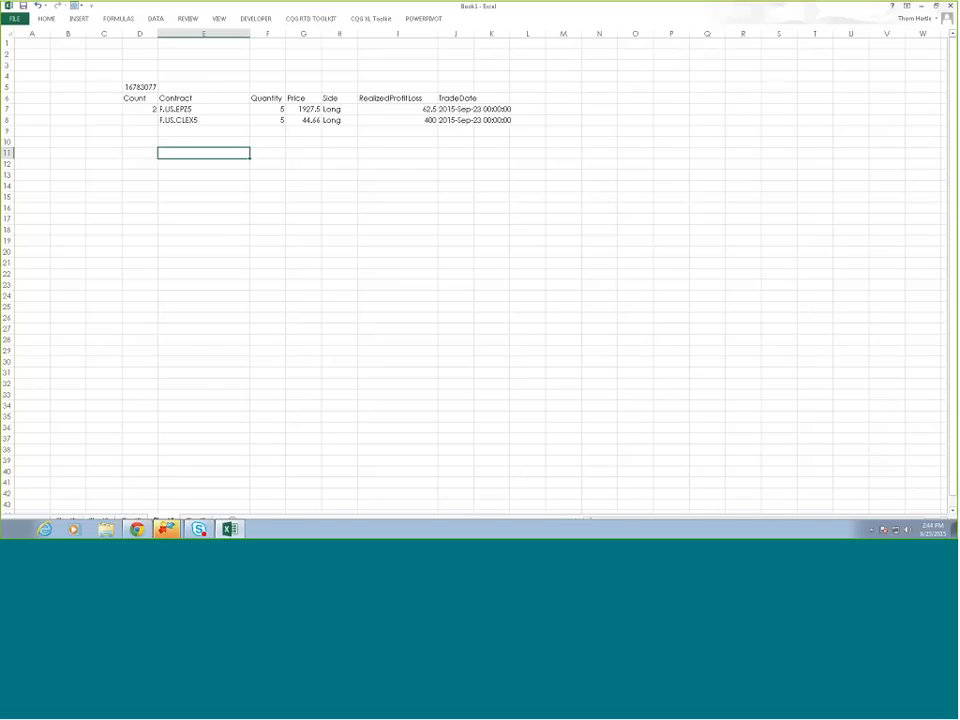
Step: Recheck Calculation Options to confirm Manual is still selected
{"action": "left_click", "coordinate": [211, 413]}
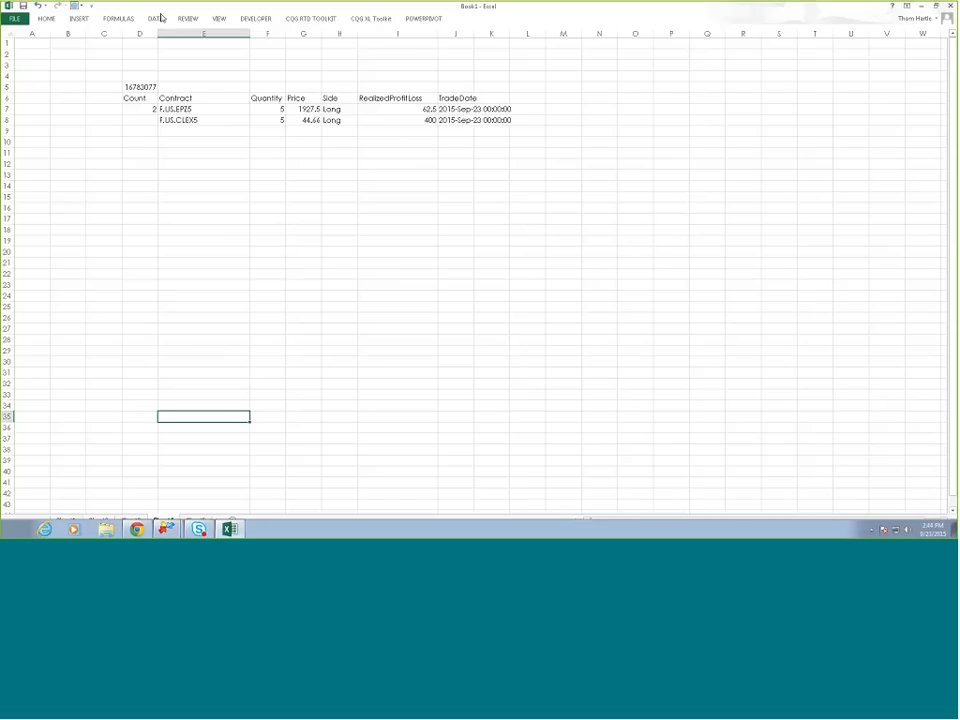
{"action": "left_click", "coordinate": [121, 18]}
{"action": "left_click", "coordinate": [539, 44]}
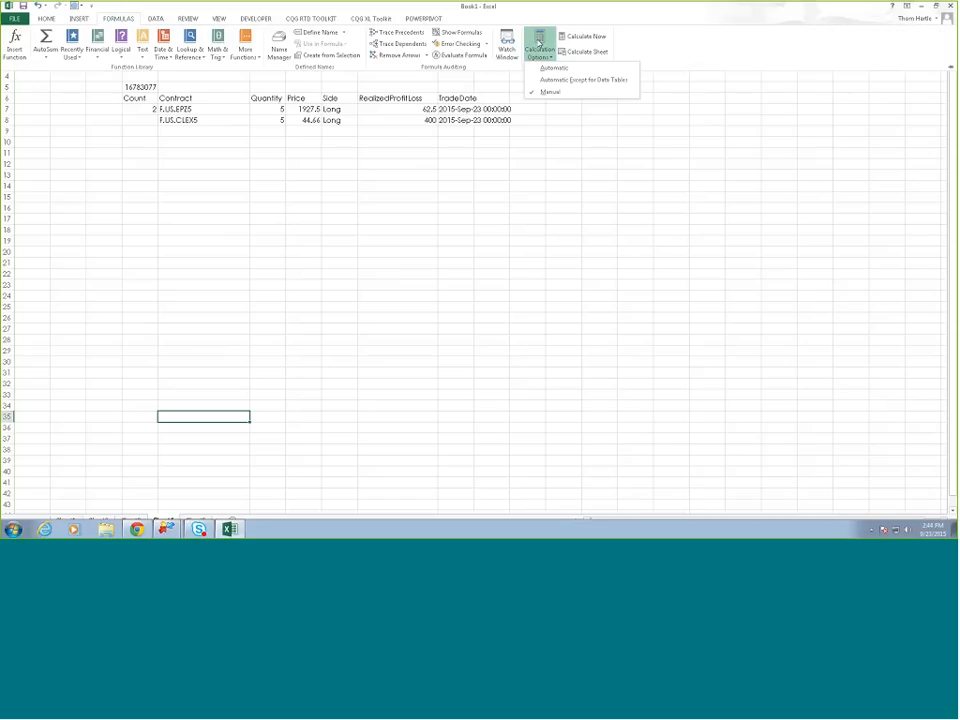
{"action": "left_click", "coordinate": [562, 91]}
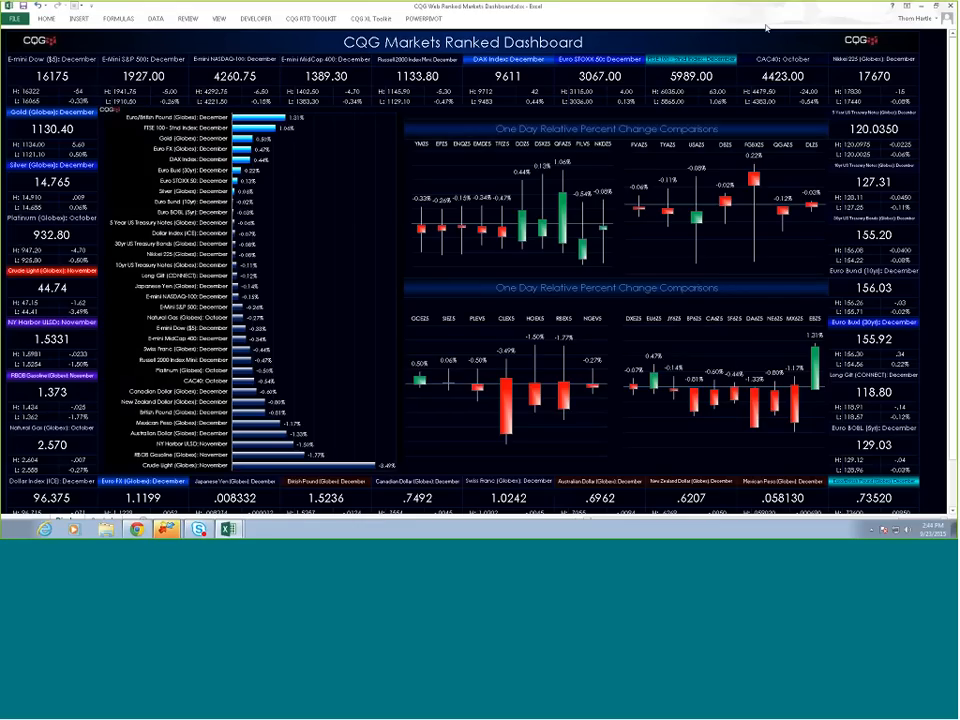
Step: Auto-hide the ribbon so the Eurodollar dashboard fills the screen
{"action": "left_click", "coordinate": [906, 6]}
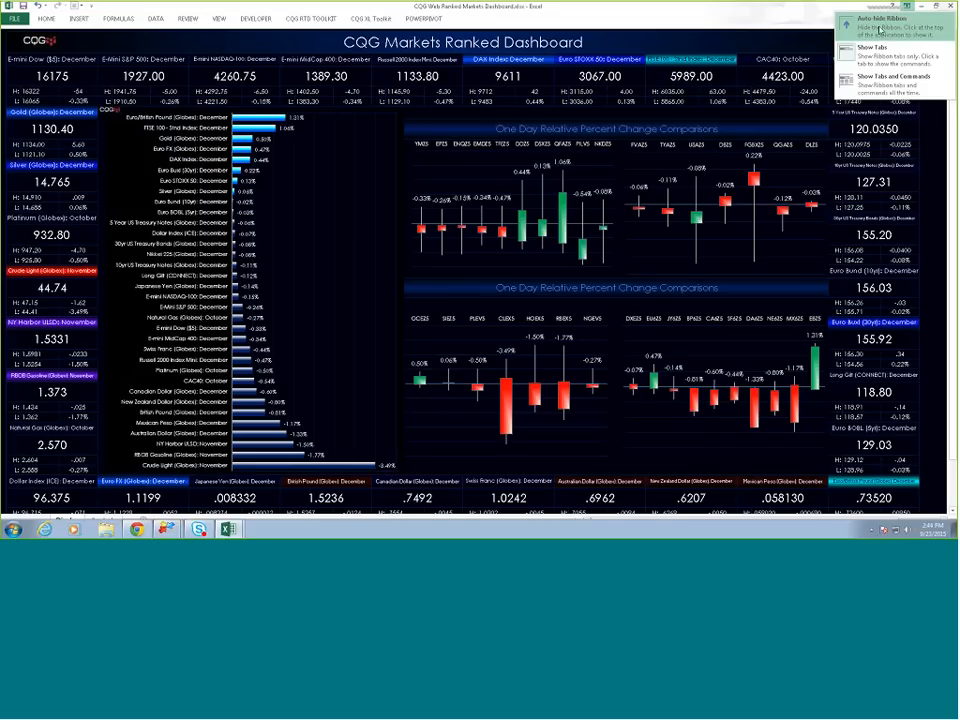
{"action": "left_click", "coordinate": [879, 28]}
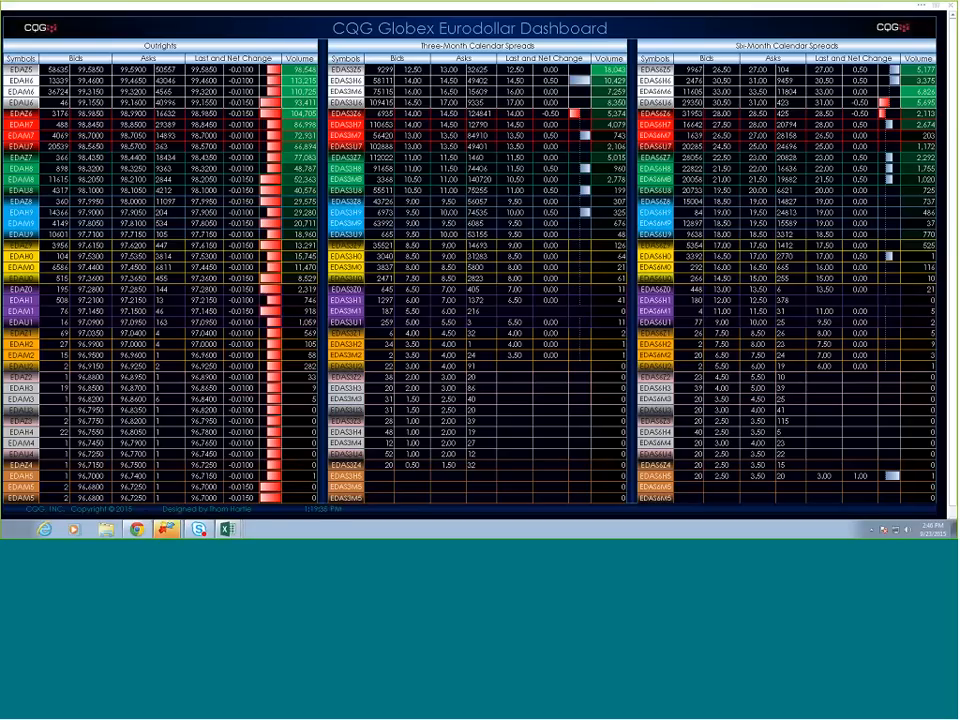
Step: Go to the Natural Gas workbook, then to the Crude Oil Forward Curves dashboard
{"action": "left_click", "coordinate": [228, 529]}
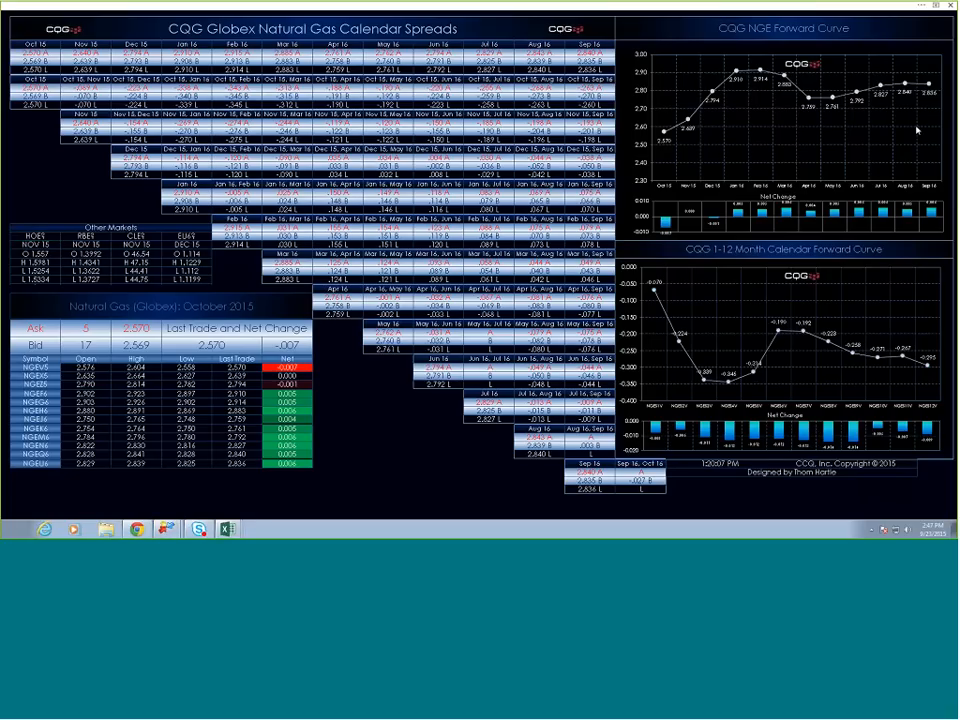
{"action": "key", "text": "alt+Tab"}
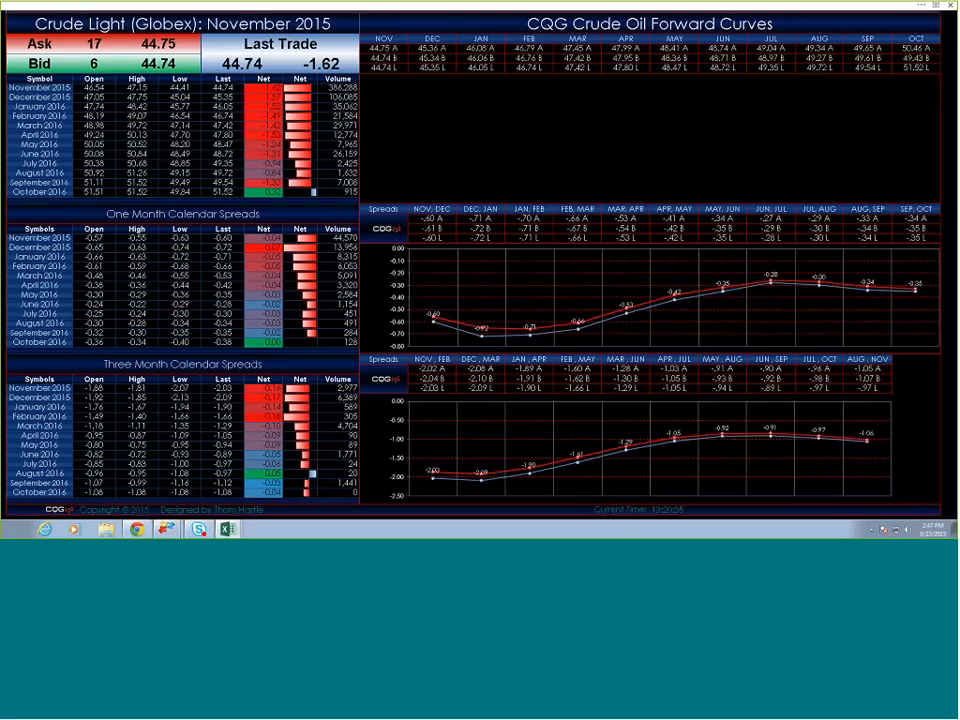